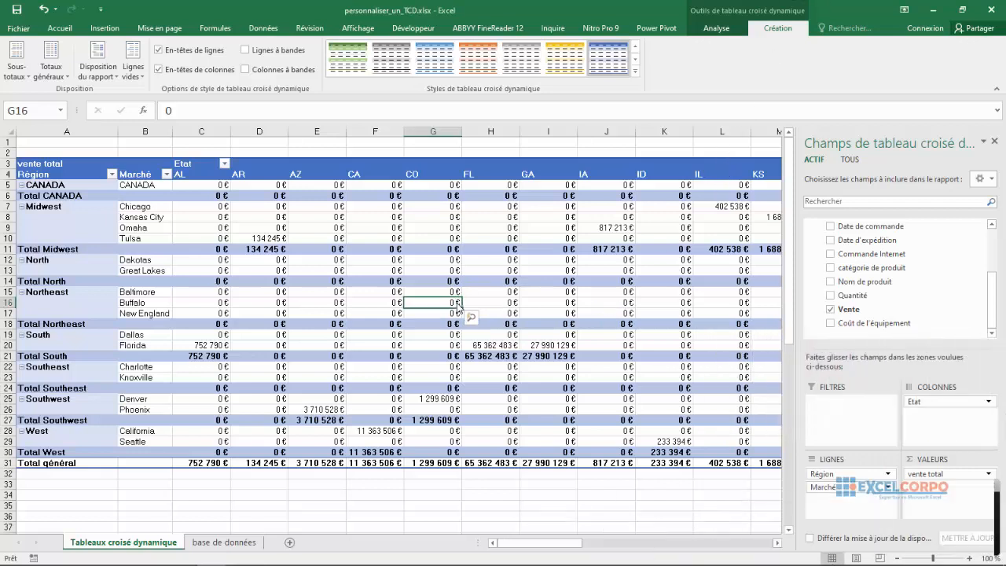
- Look through the light, medium and dark styles available for the pivot table
{"action": "mouse_move", "coordinate": [456, 305]}
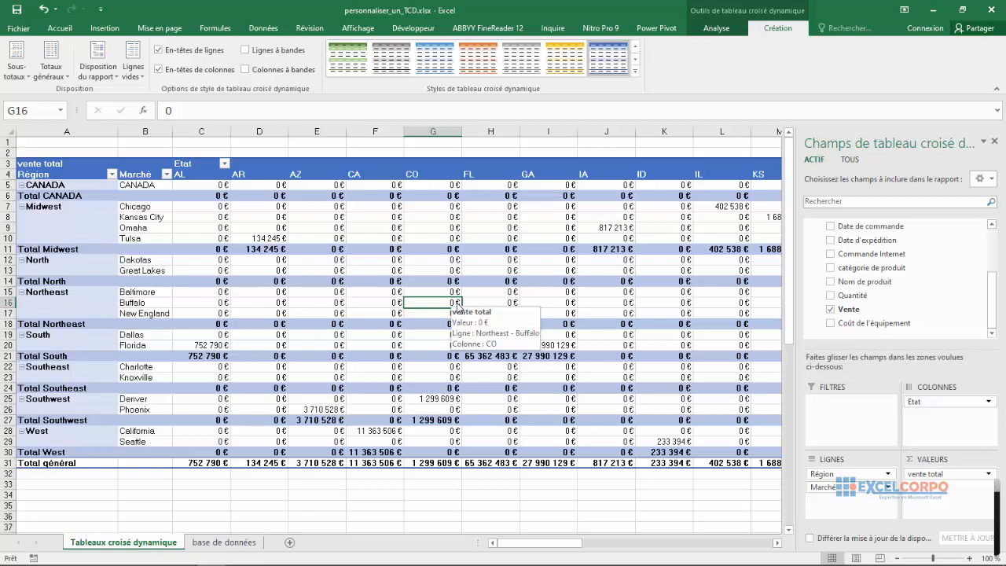
{"action": "left_click", "coordinate": [635, 70]}
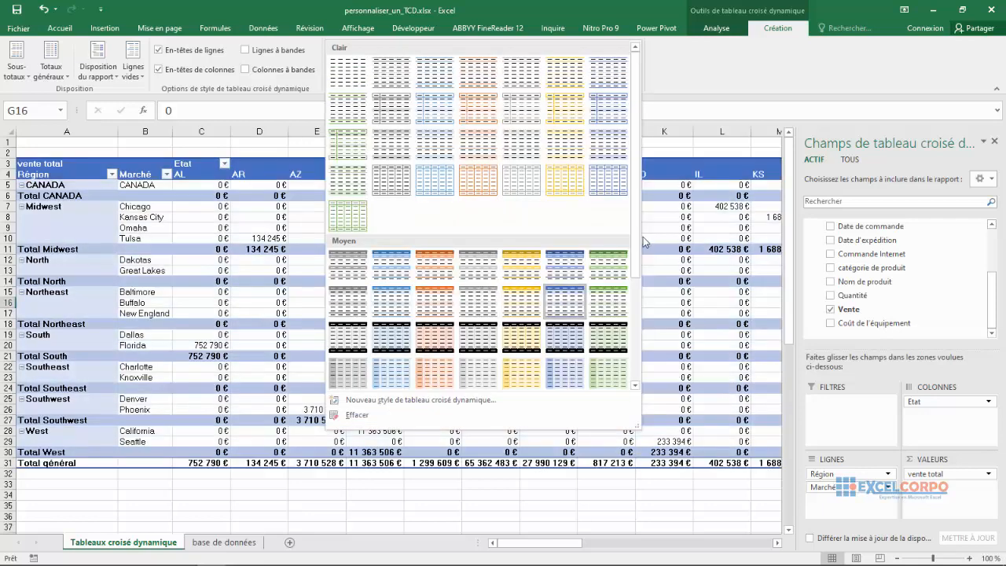
{"action": "left_click_drag", "start_coordinate": [635, 239], "coordinate": [633, 354]}
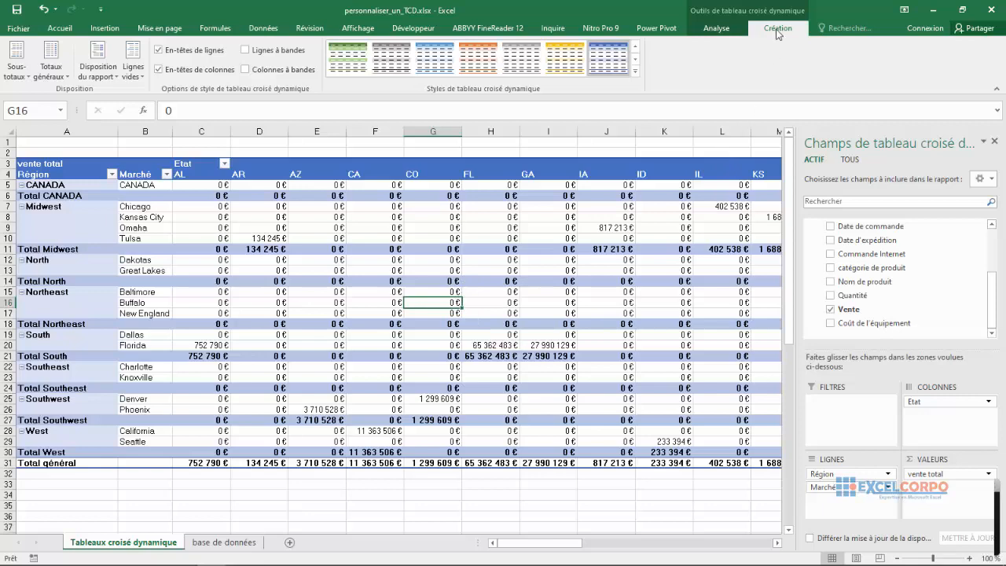
{"action": "left_click", "coordinate": [639, 70]}
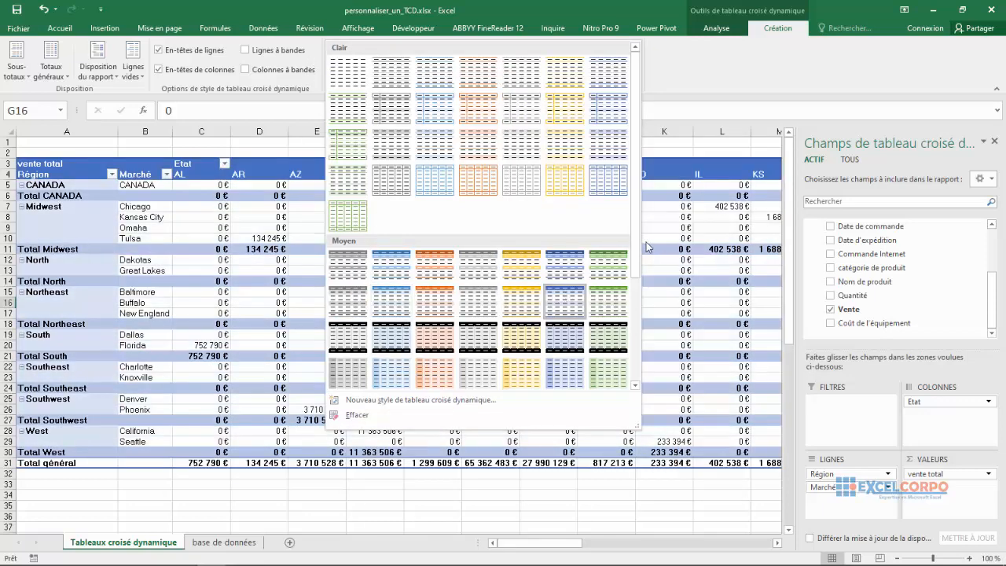
{"action": "left_click_drag", "start_coordinate": [636, 238], "coordinate": [629, 388]}
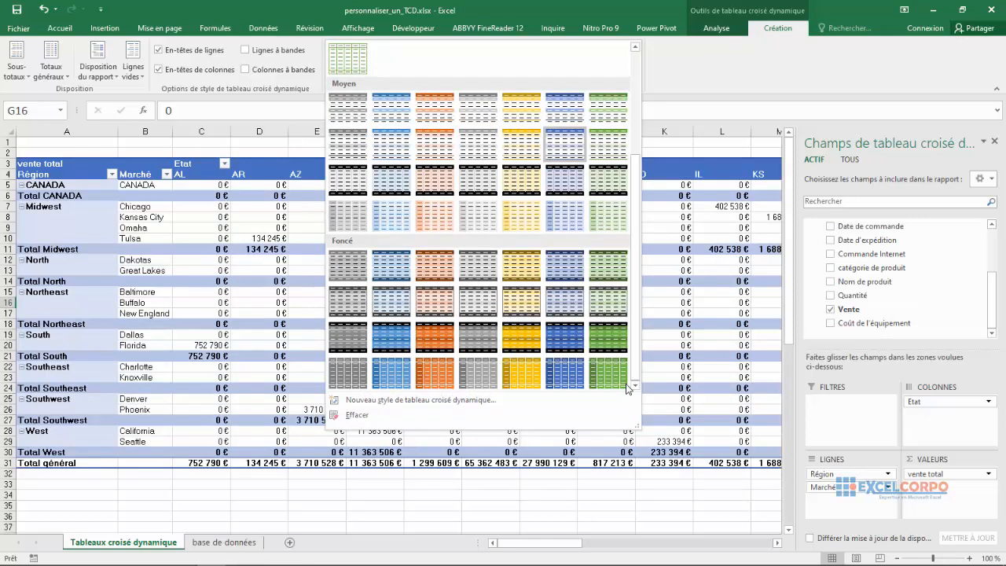
{"action": "left_click", "coordinate": [191, 93]}
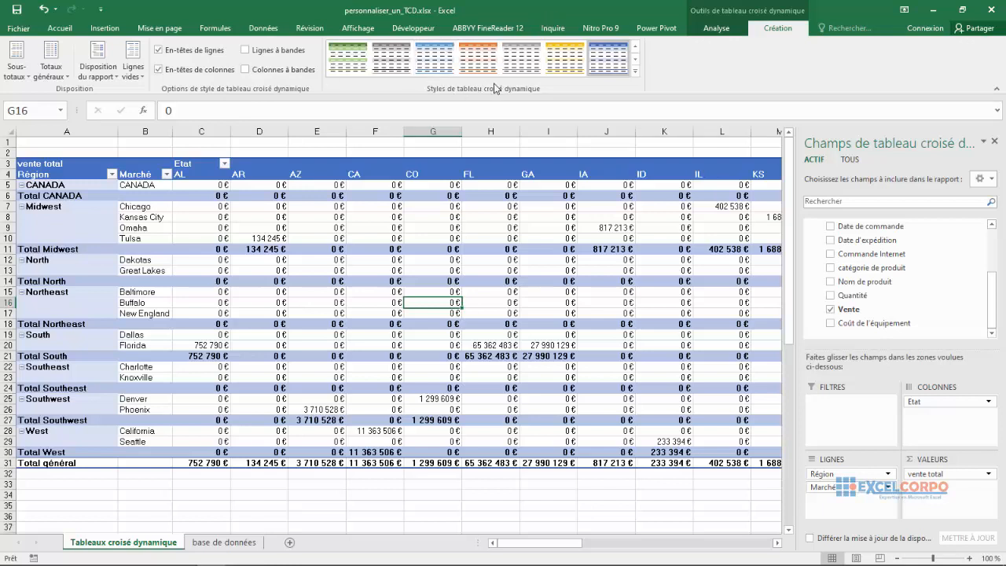
- Turn on banded columns (Colonnes à bandes) for the pivot table and preview the light and dark styles
{"action": "left_click", "coordinate": [246, 70]}
{"action": "left_click", "coordinate": [637, 73]}
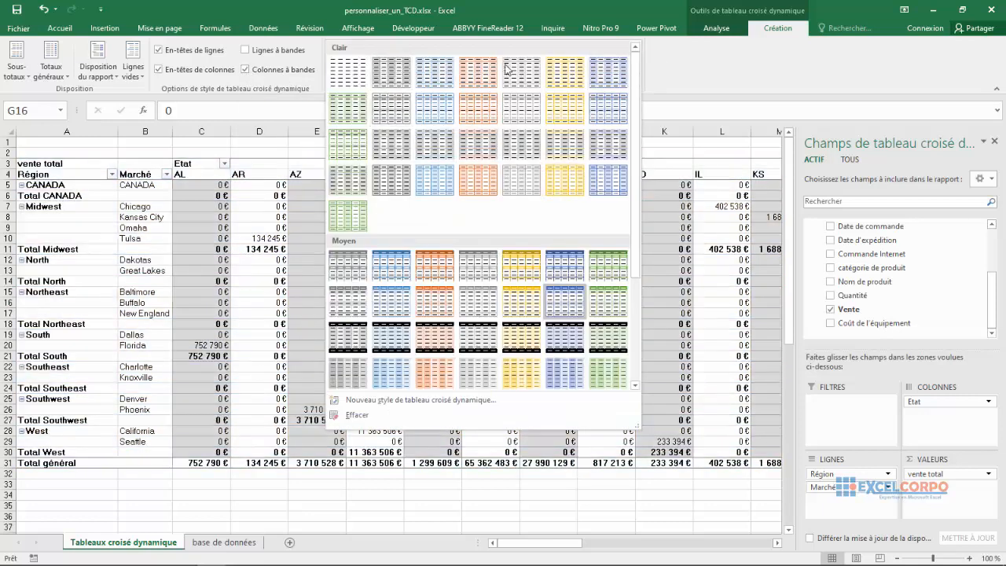
{"action": "scroll", "coordinate": [635, 245], "scroll_direction": "down", "scroll_amount": 4}
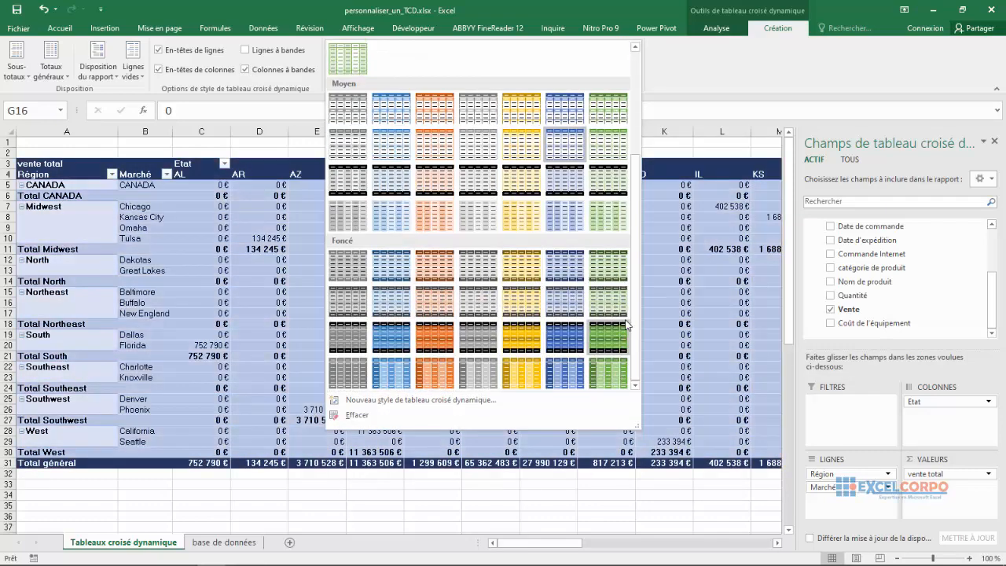
{"action": "left_click", "coordinate": [683, 79]}
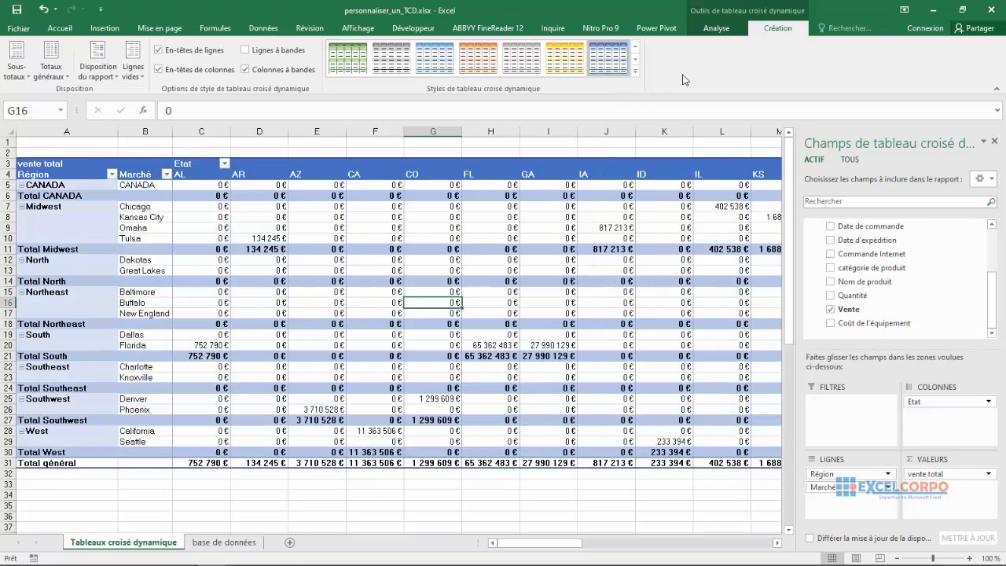
- Turn on banded rows (Lignes à bandes) and apply the blue style from the first row of the Moyen group
{"action": "left_click", "coordinate": [244, 50]}
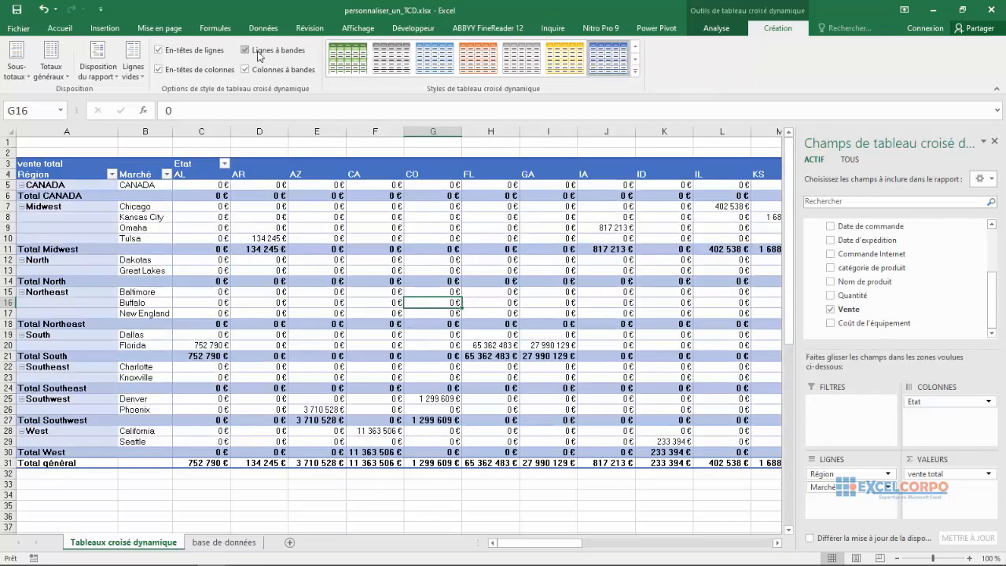
{"action": "left_click", "coordinate": [635, 70]}
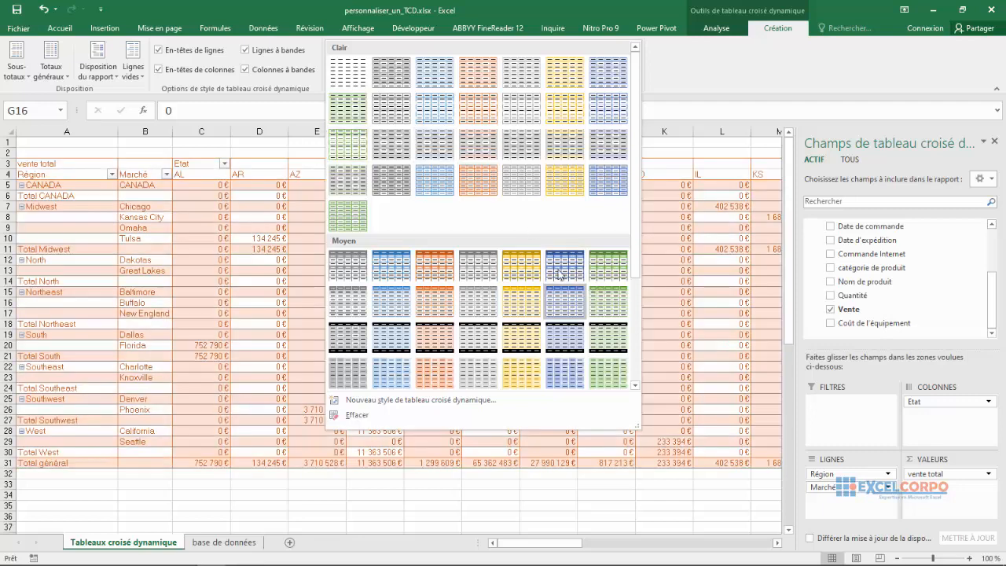
{"action": "left_click", "coordinate": [551, 271]}
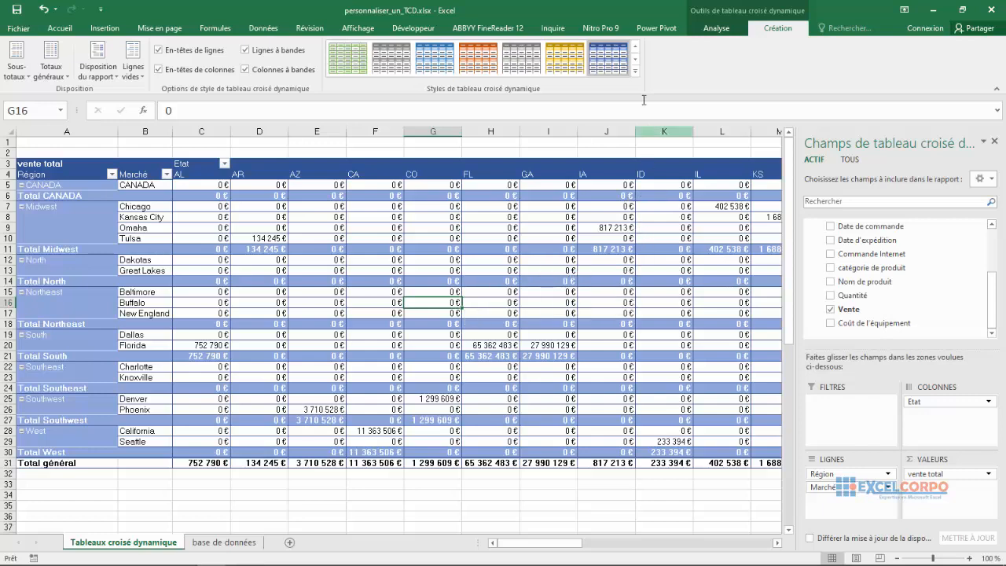
{"action": "left_click", "coordinate": [635, 71]}
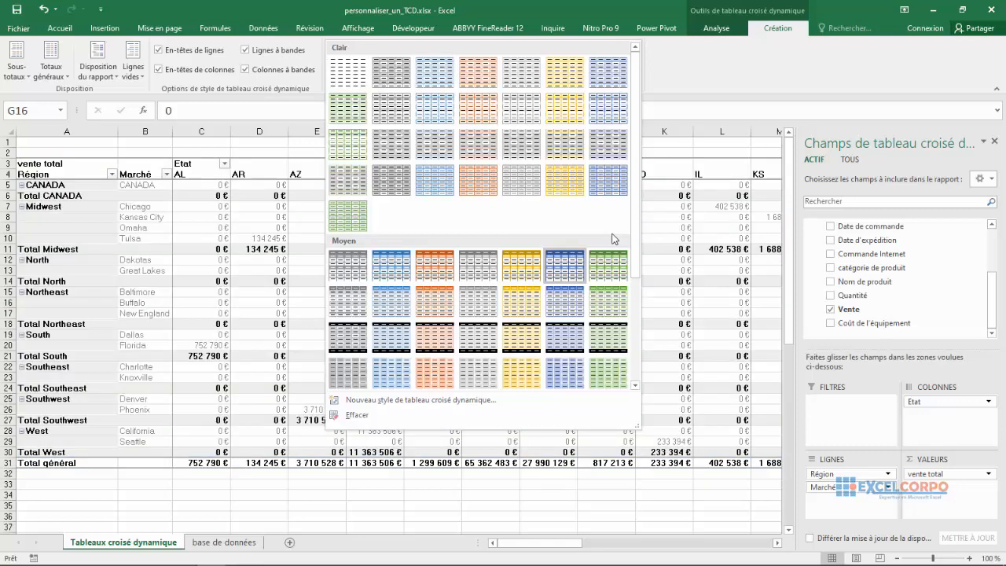
{"action": "left_click", "coordinate": [603, 143]}
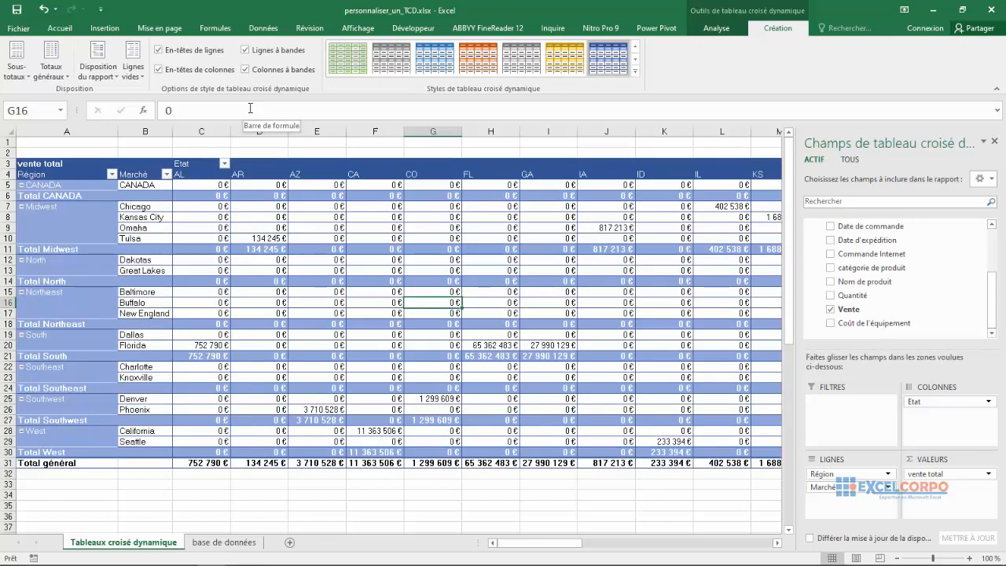
- Create a new pivot table style and name it "mon style"
{"action": "left_click", "coordinate": [635, 74]}
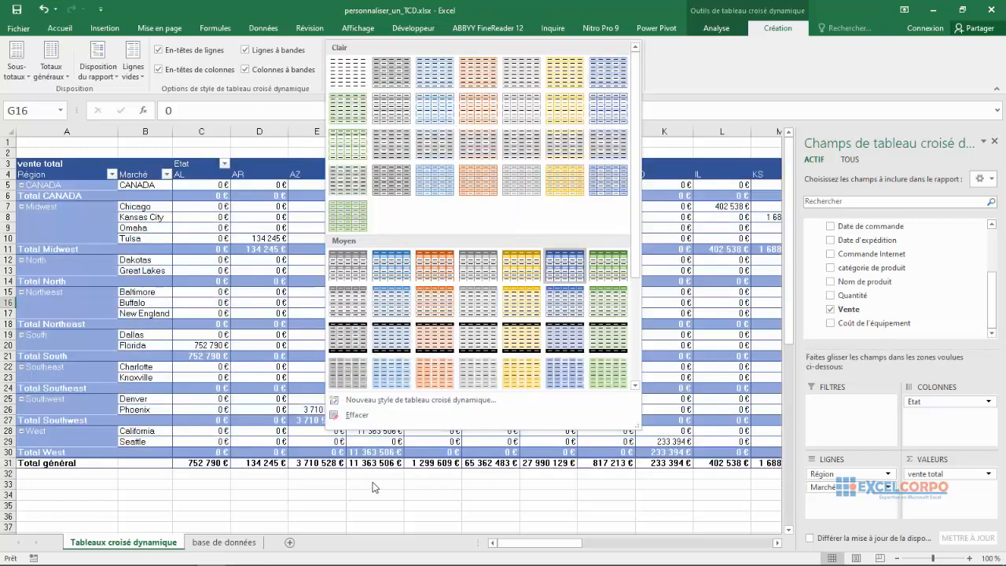
{"action": "left_click", "coordinate": [385, 401]}
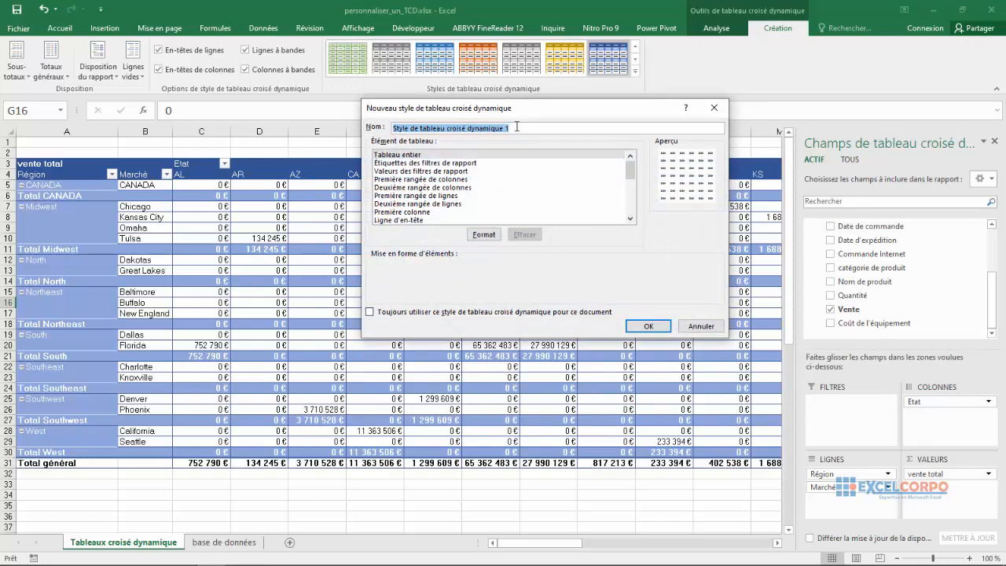
{"action": "left_click", "coordinate": [517, 127]}
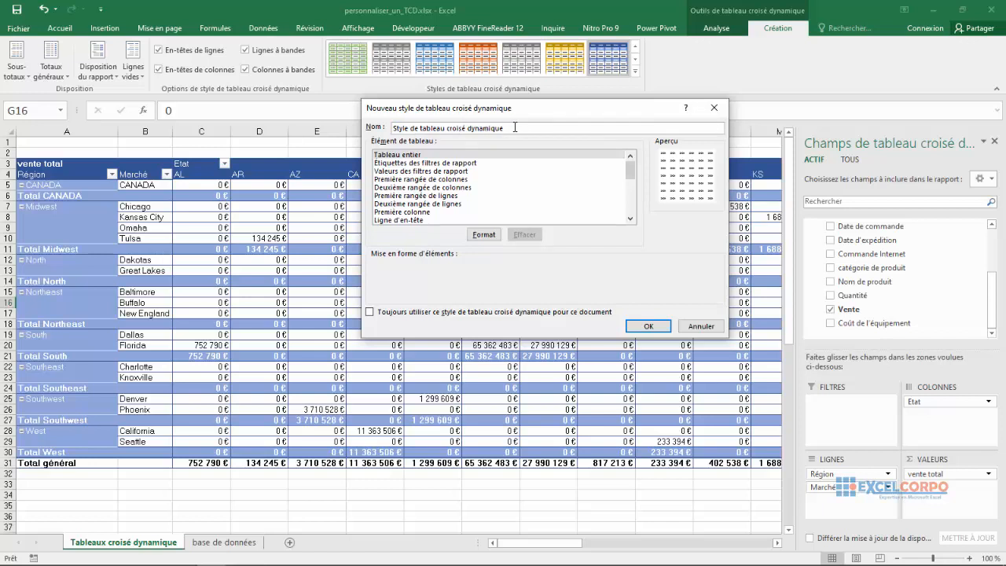
{"action": "left_click_drag", "start_coordinate": [510, 128], "coordinate": [385, 131]}
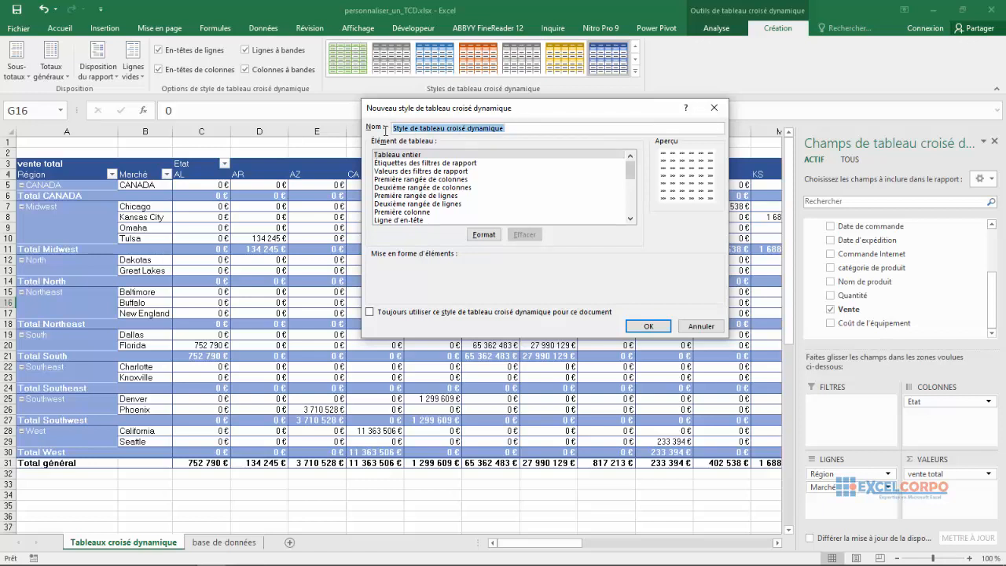
{"action": "type", "text": "mon s"}
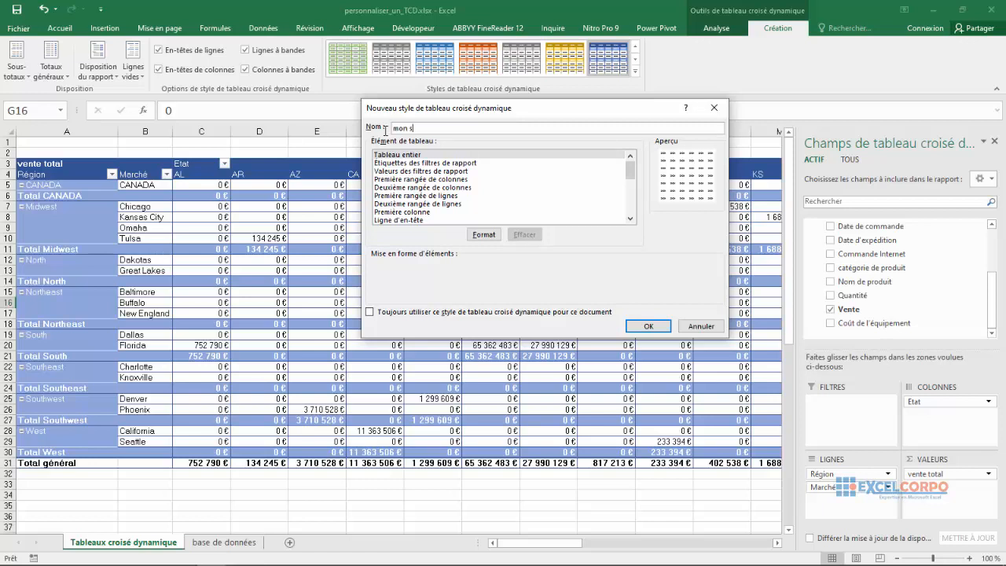
{"action": "type", "text": "tyle"}
- Format the Tableau entier element with a light gold inner horizontal border
{"action": "left_click", "coordinate": [396, 162]}
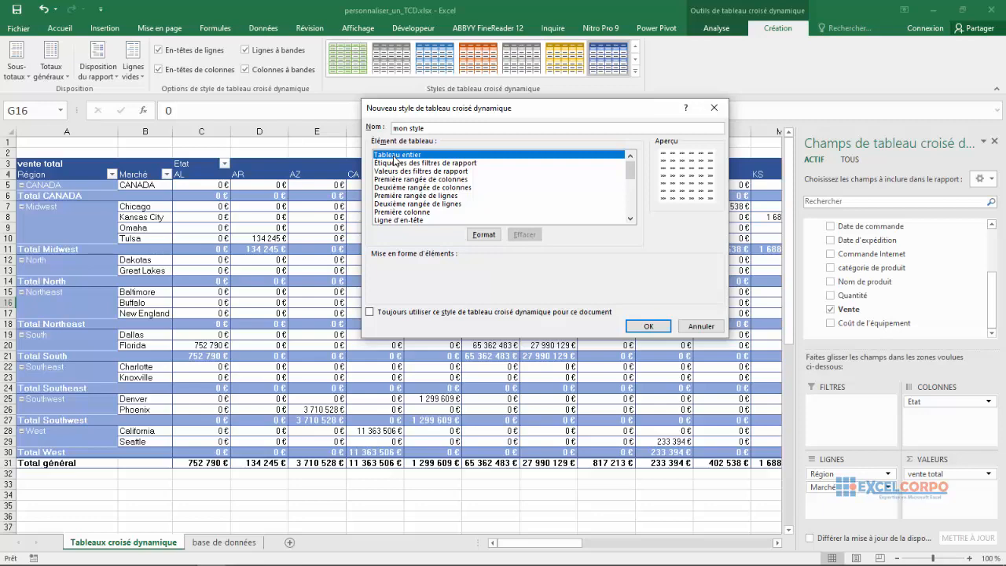
{"action": "left_click", "coordinate": [484, 235]}
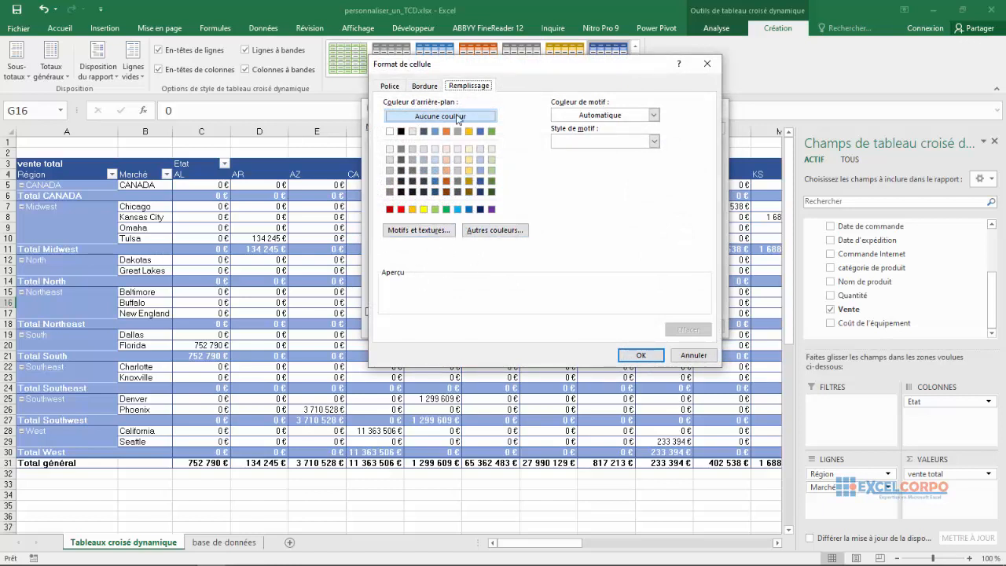
{"action": "left_click", "coordinate": [432, 90]}
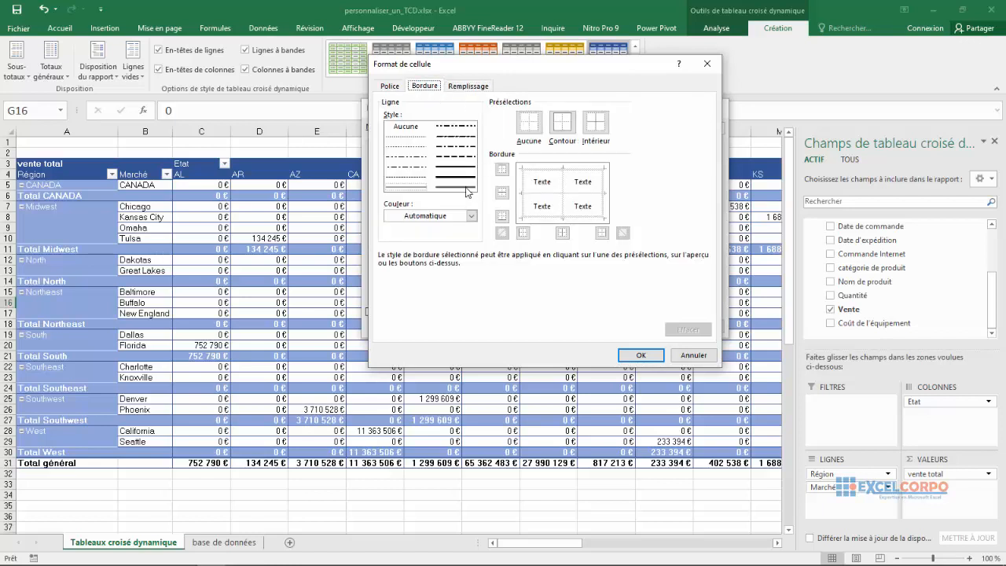
{"action": "left_click", "coordinate": [472, 217]}
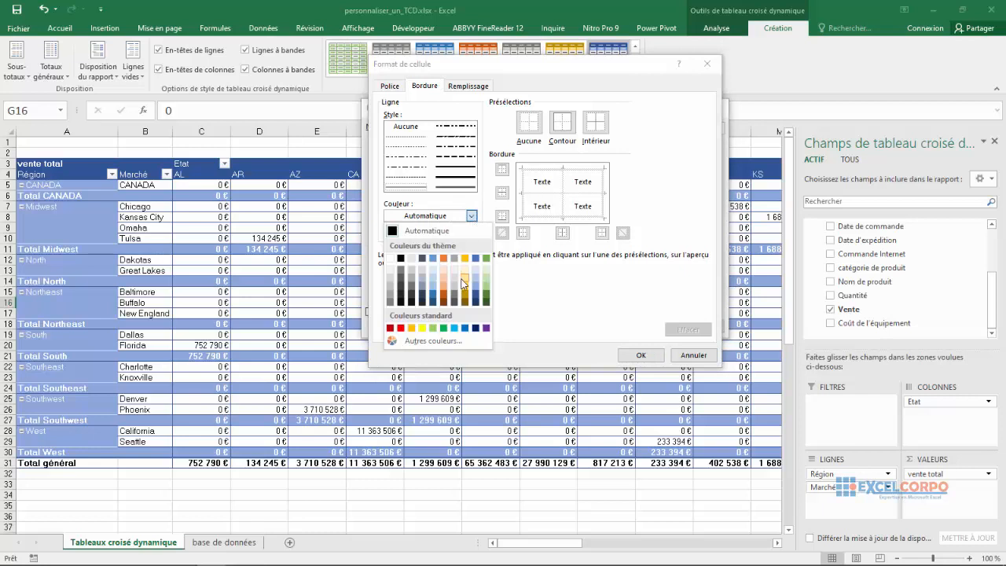
{"action": "left_click", "coordinate": [464, 279]}
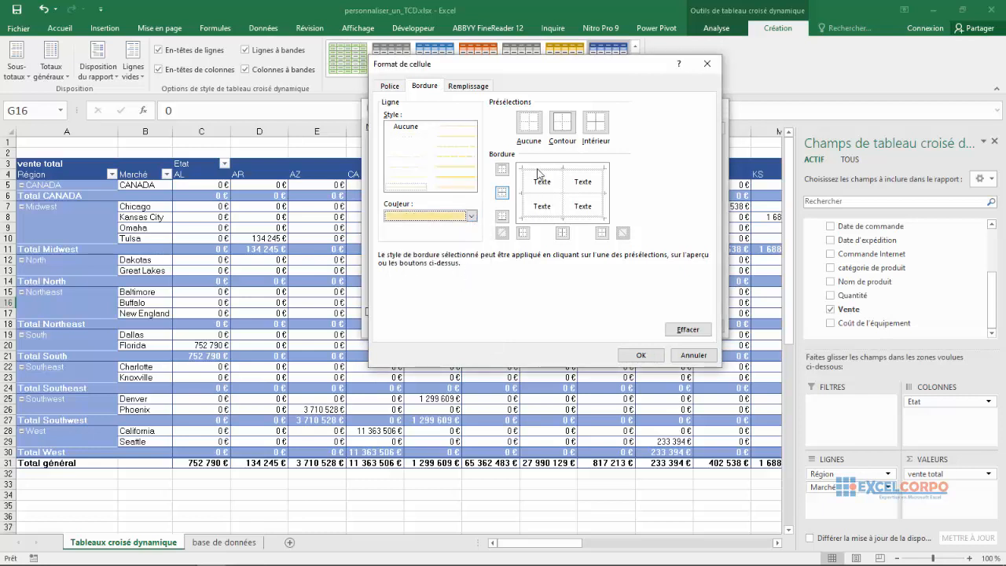
{"action": "left_click", "coordinate": [503, 193]}
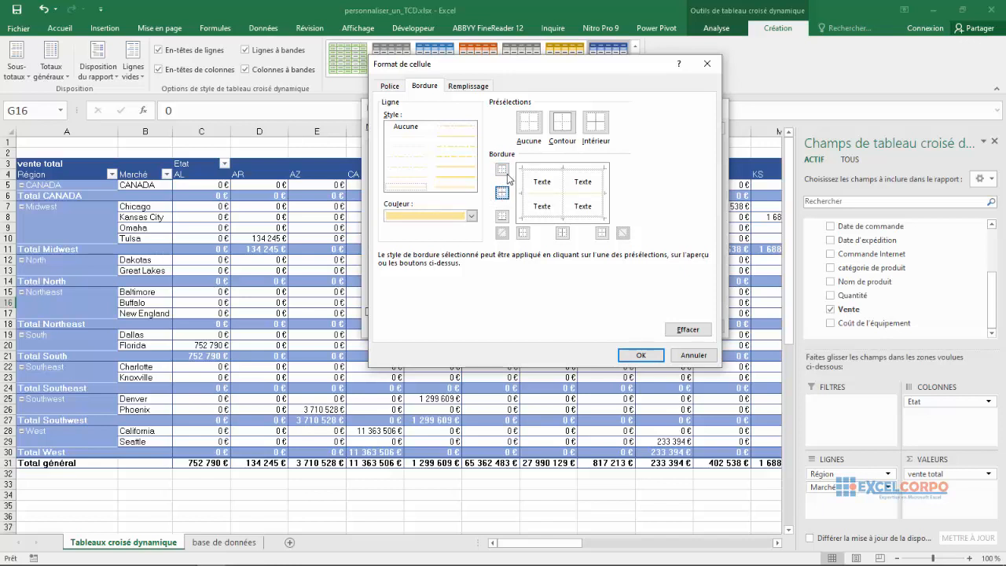
{"action": "left_click", "coordinate": [397, 88]}
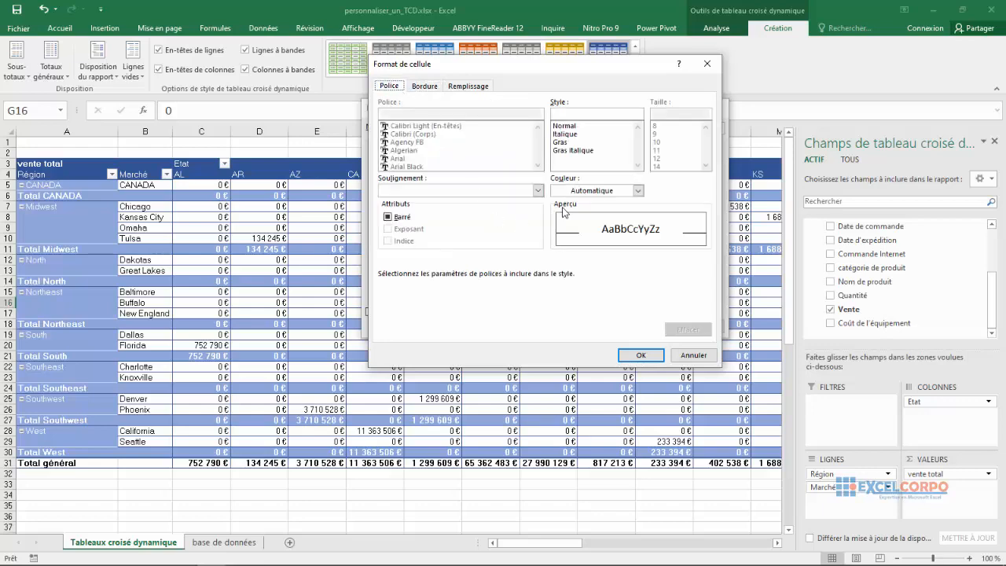
{"action": "left_click", "coordinate": [635, 355]}
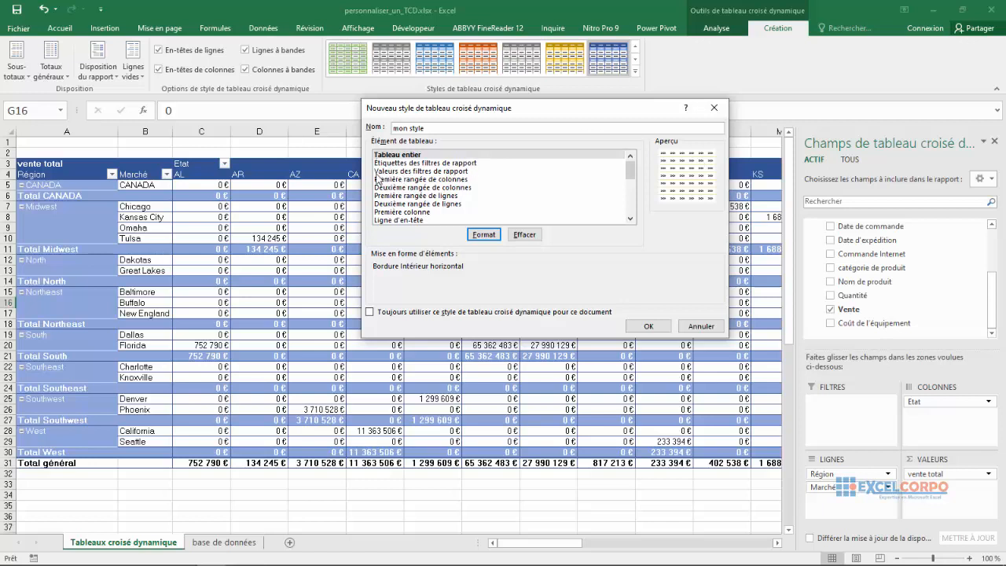
- Set the stripe size of the Première rangée de colonnes element to 1
{"action": "left_click", "coordinate": [394, 182]}
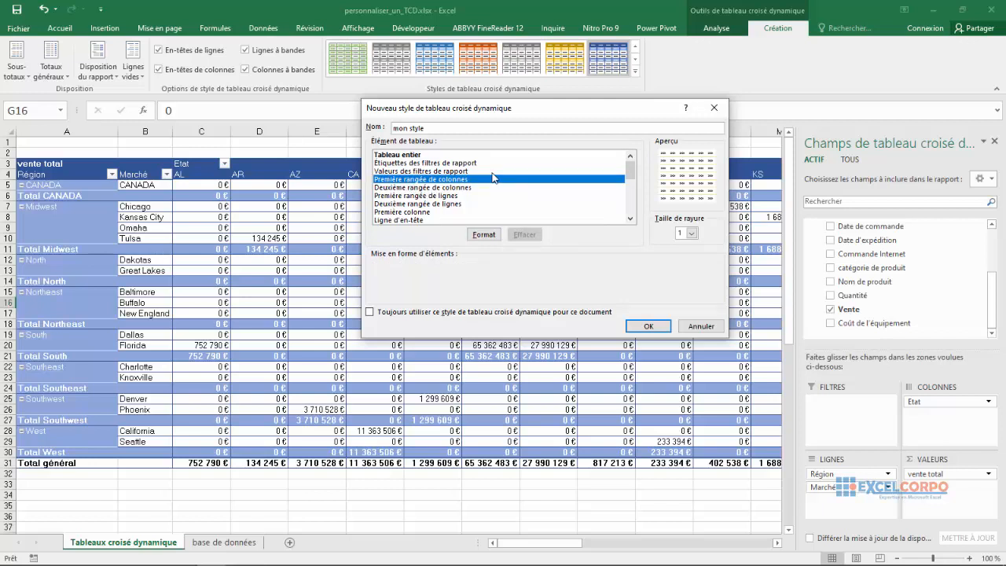
{"action": "left_click", "coordinate": [691, 234]}
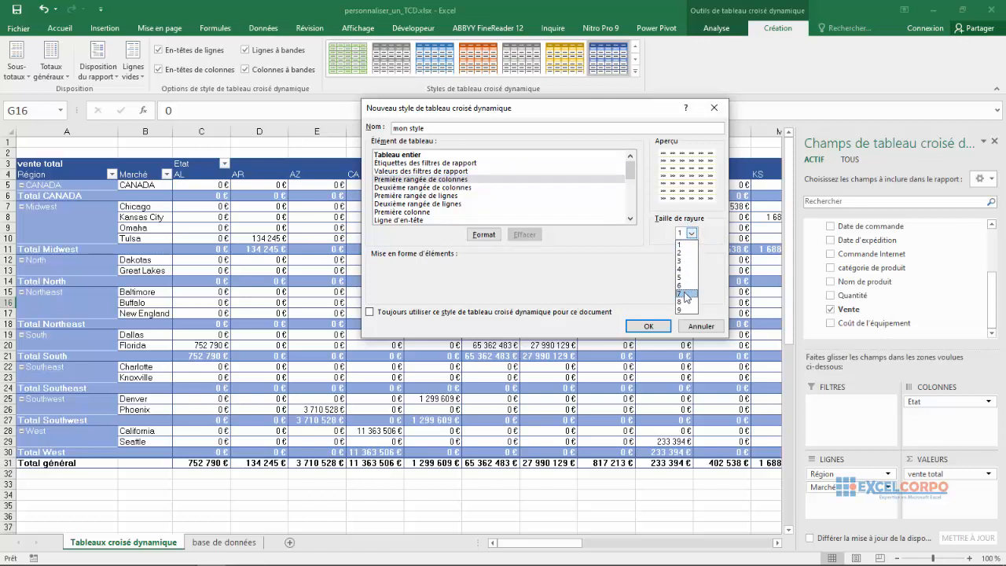
{"action": "left_click", "coordinate": [683, 245]}
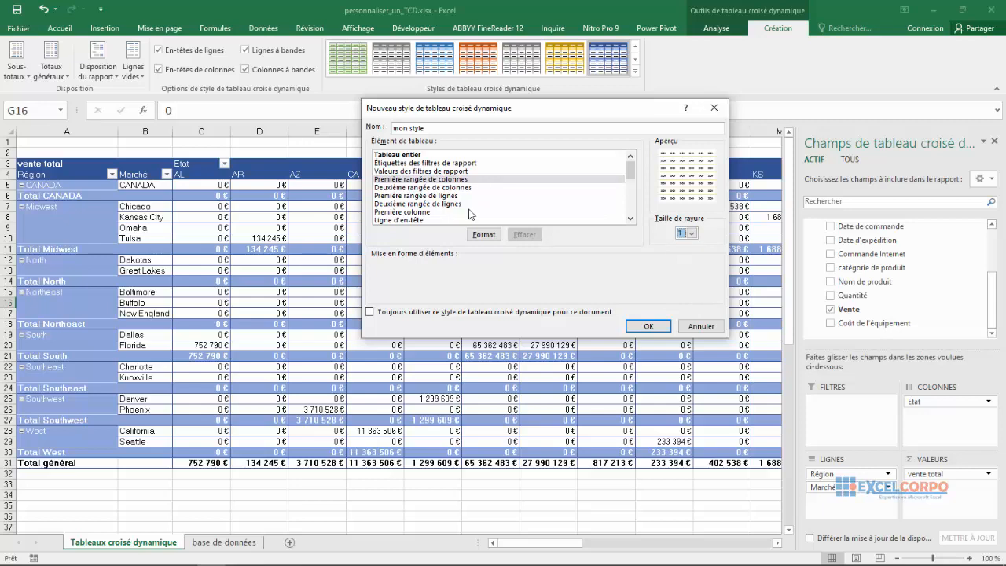
- Give the Première rangée de colonnes element gold left and right borders
{"action": "left_click", "coordinate": [481, 235]}
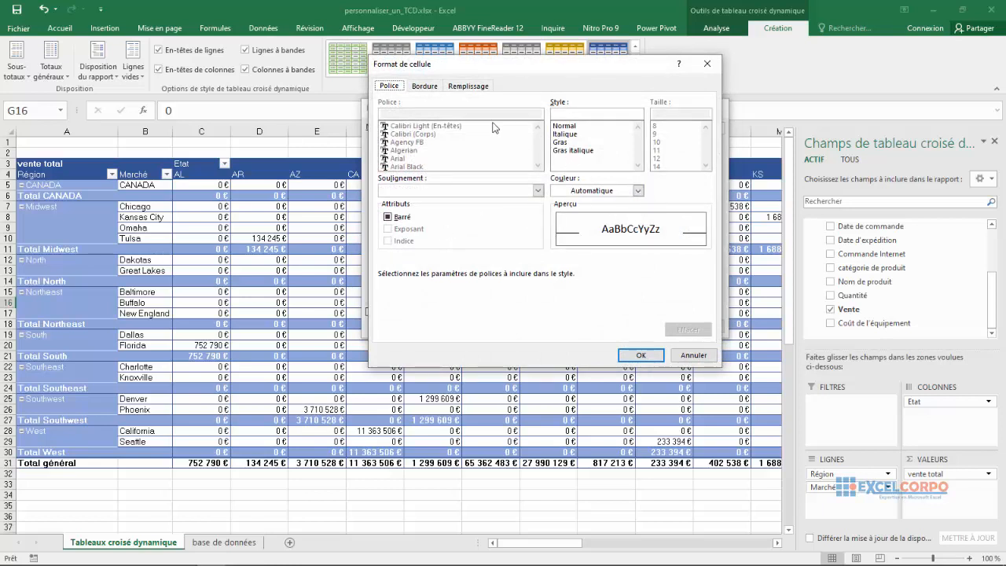
{"action": "left_click", "coordinate": [427, 92]}
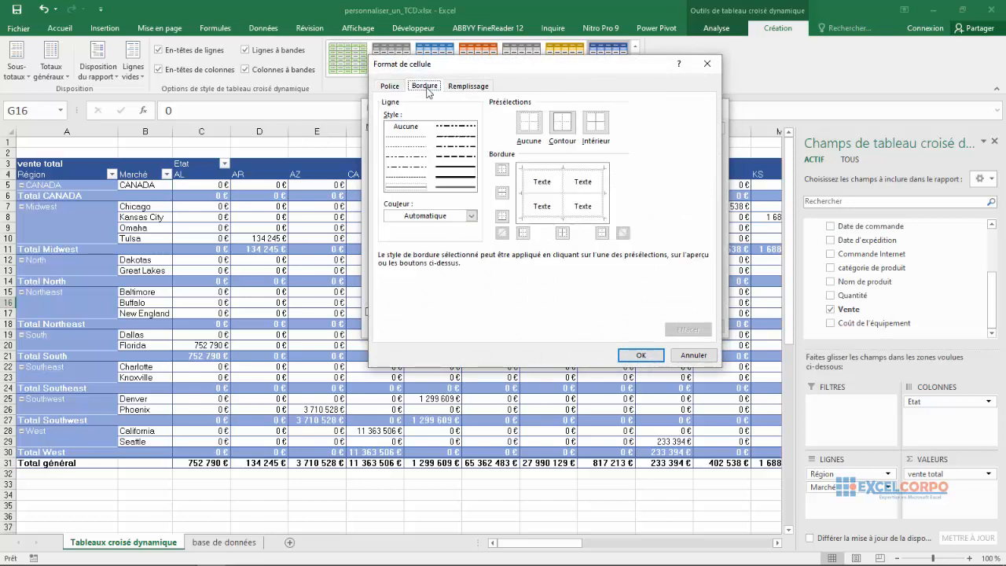
{"action": "left_click", "coordinate": [470, 216]}
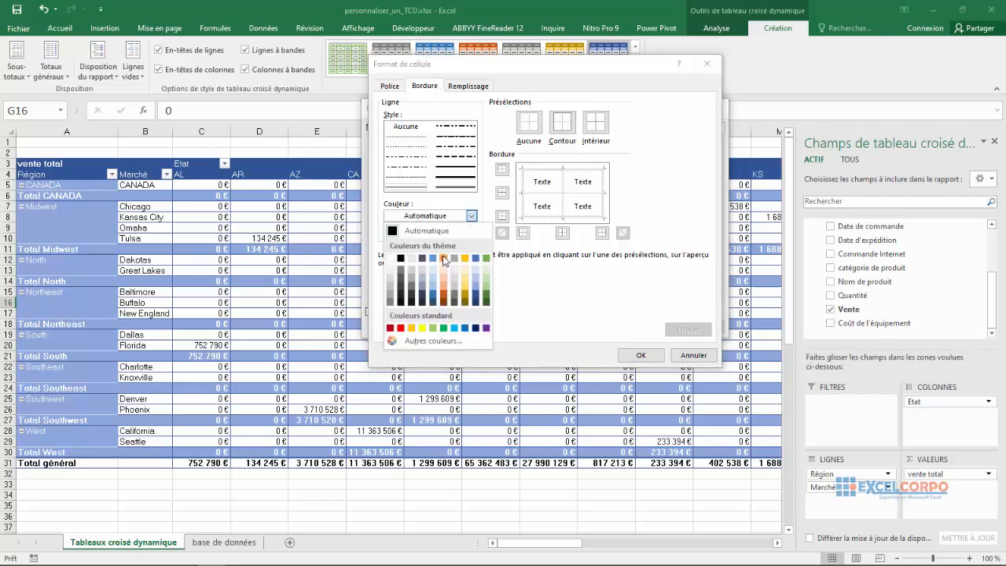
{"action": "left_click", "coordinate": [444, 259]}
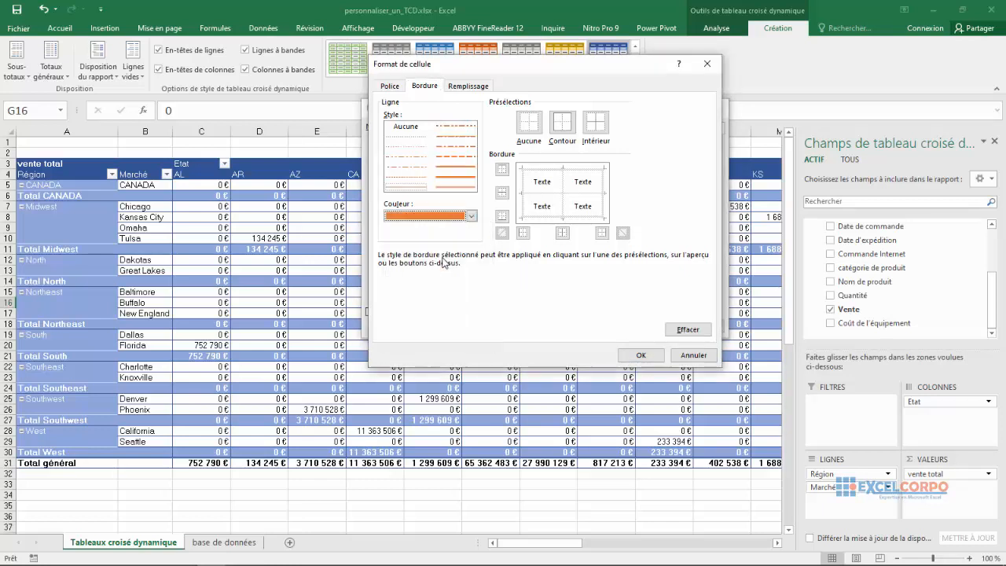
{"action": "left_click", "coordinate": [471, 215]}
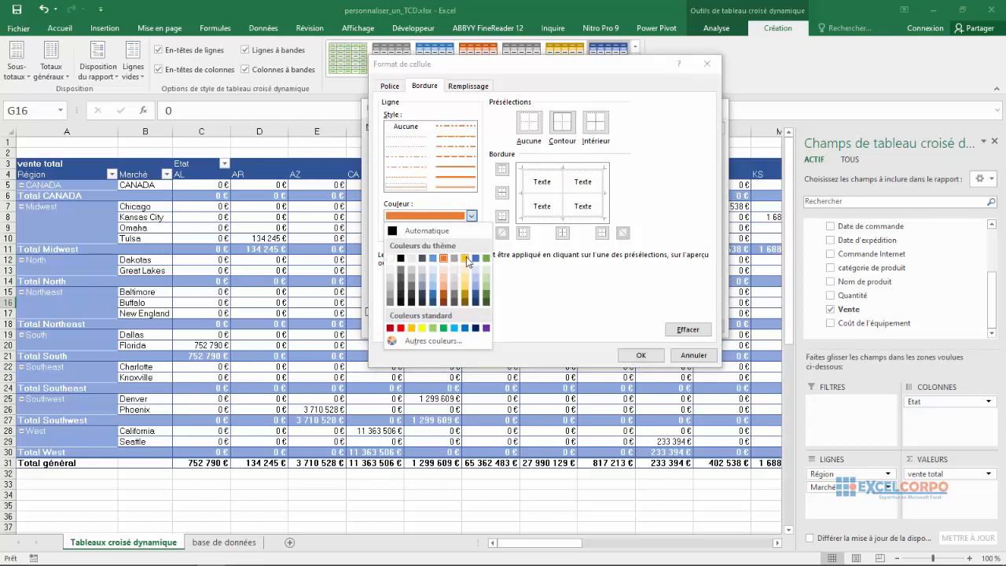
{"action": "left_click", "coordinate": [466, 259]}
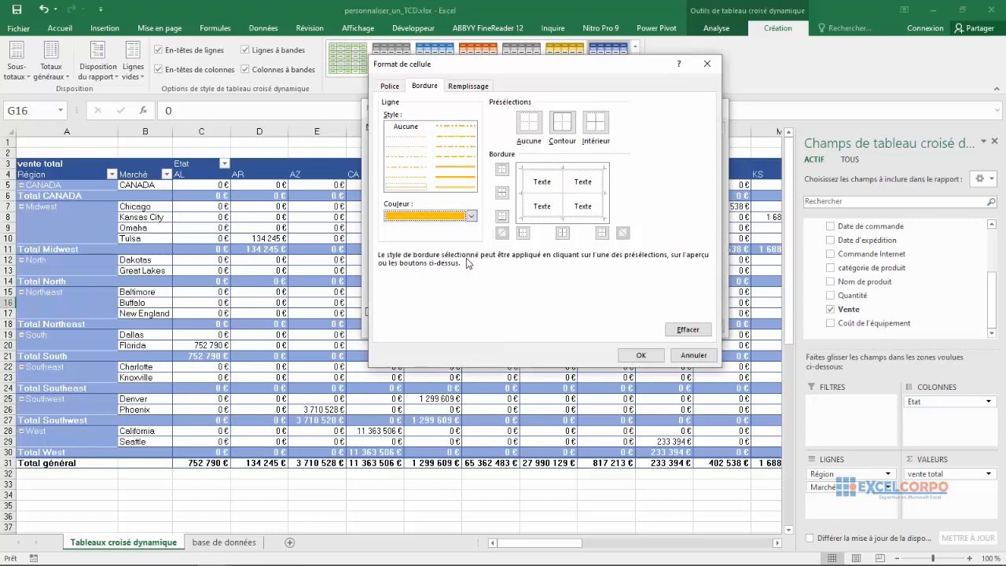
{"action": "left_click", "coordinate": [523, 233]}
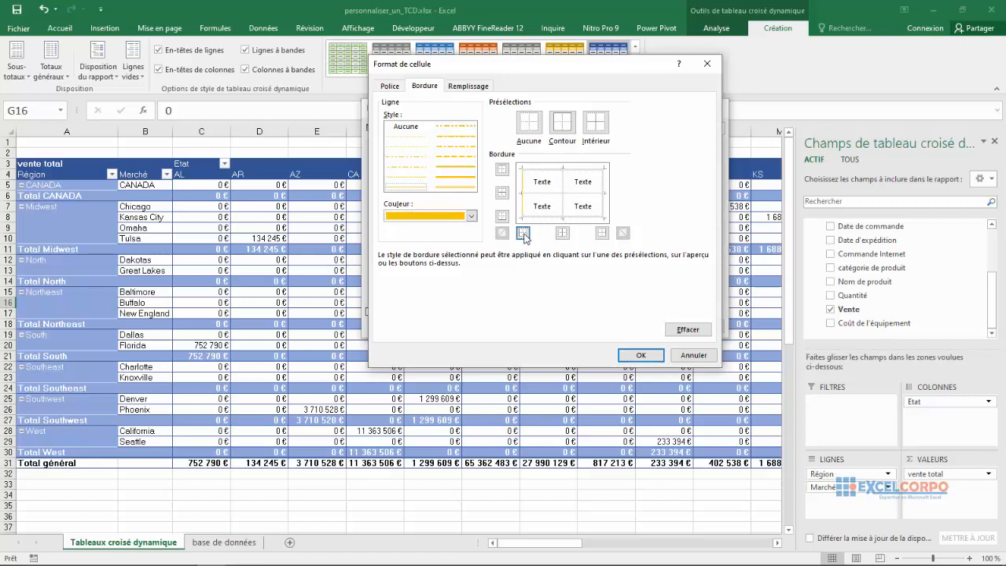
{"action": "left_click", "coordinate": [602, 232]}
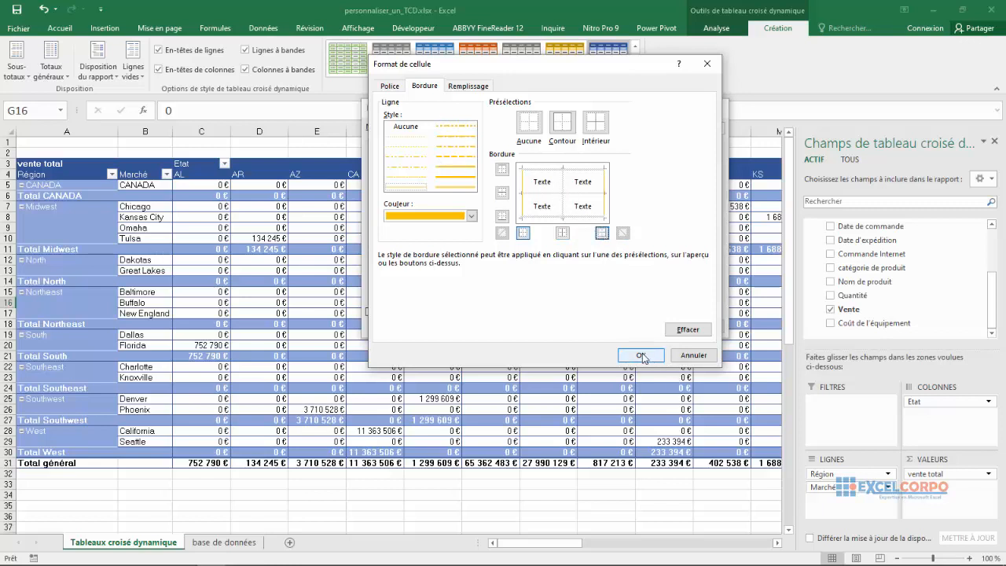
- Fill the Première rangée de colonnes element with gold and confirm its formatting
{"action": "left_click", "coordinate": [479, 86]}
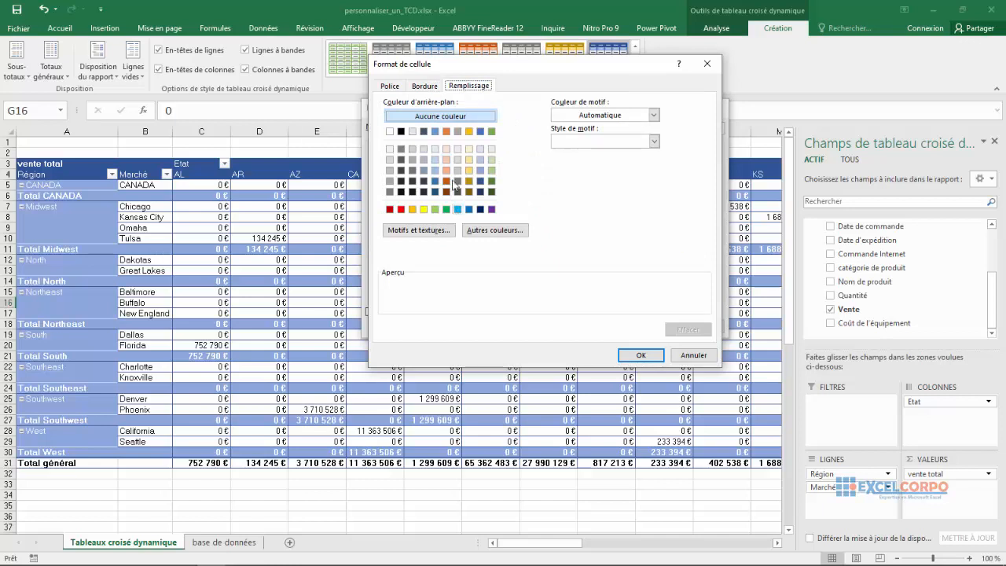
{"action": "left_click", "coordinate": [470, 131]}
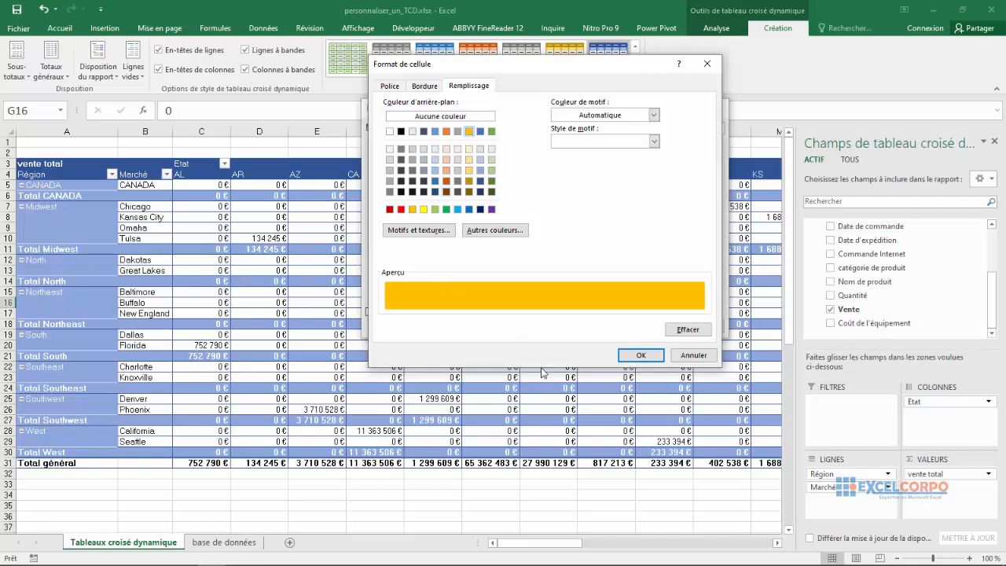
{"action": "left_click", "coordinate": [641, 356]}
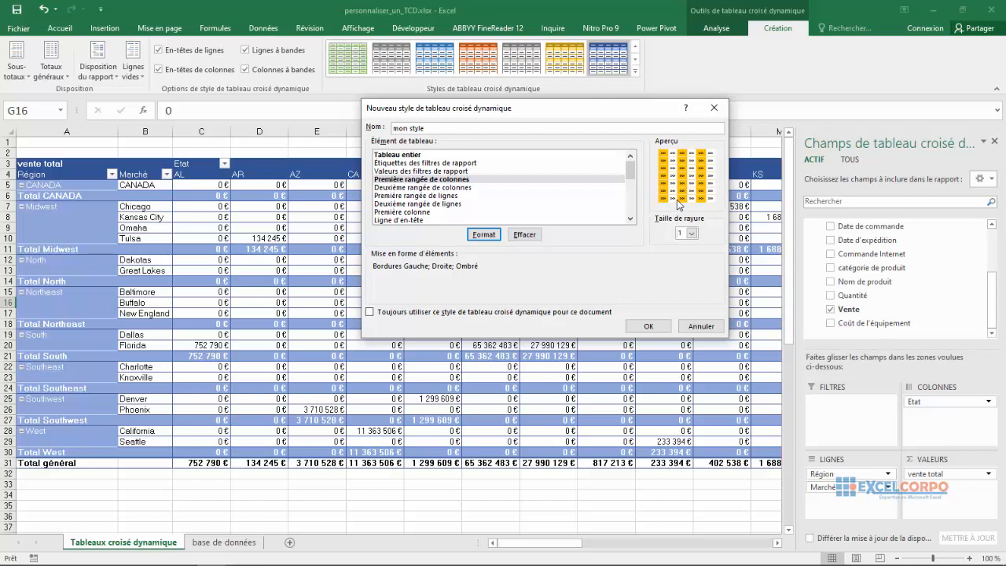
- Format the Première rangée de lignes element with gold top, inner horizontal and bottom borders
{"action": "left_click", "coordinate": [407, 198]}
{"action": "left_click", "coordinate": [486, 235]}
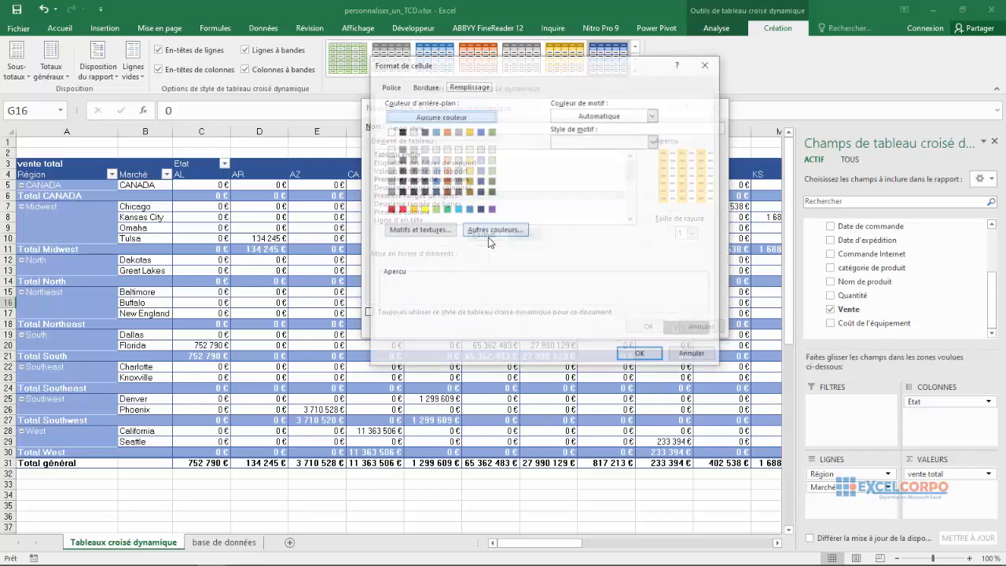
{"action": "left_click", "coordinate": [440, 88]}
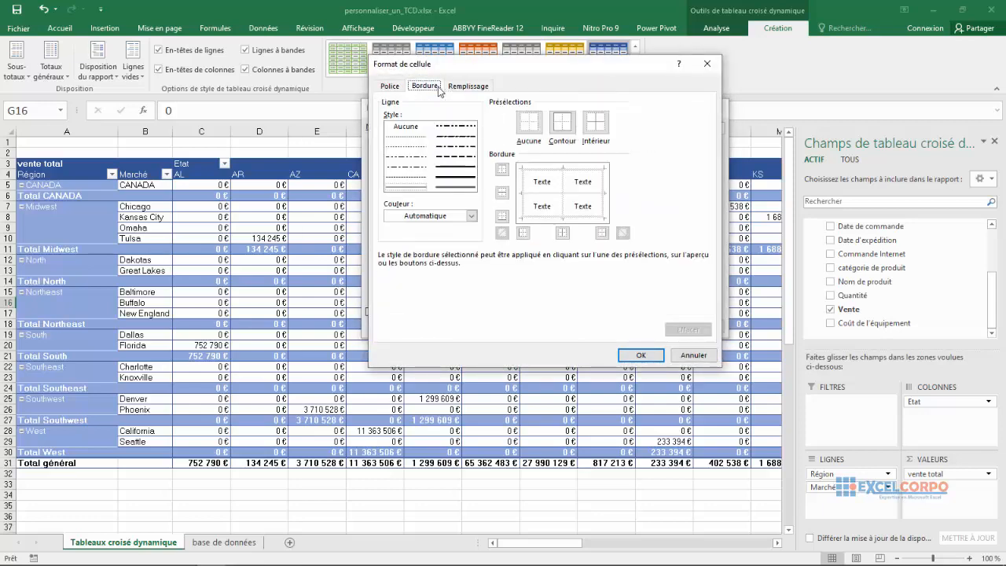
{"action": "left_click", "coordinate": [471, 215]}
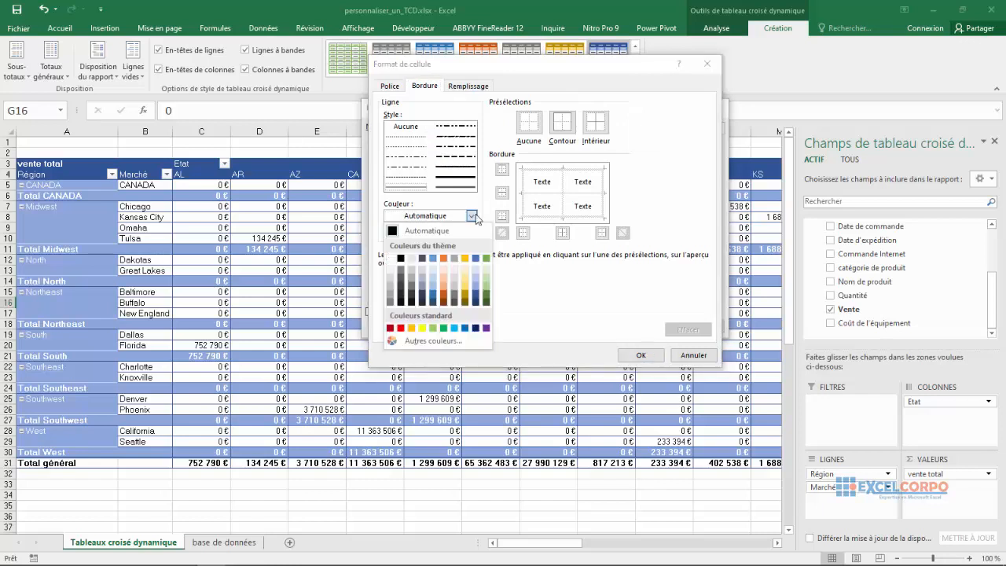
{"action": "left_click", "coordinate": [465, 258]}
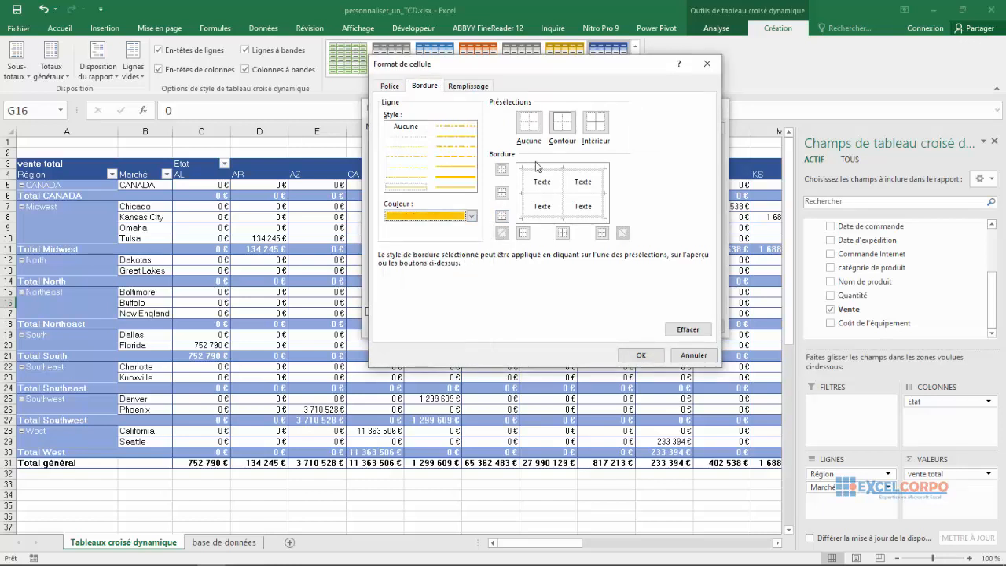
{"action": "left_click", "coordinate": [501, 170]}
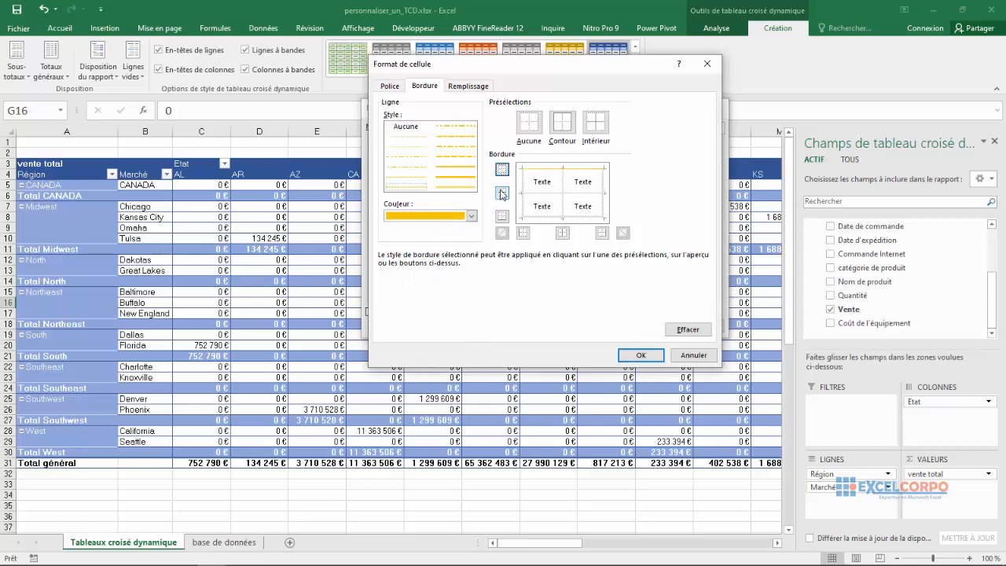
{"action": "left_click", "coordinate": [501, 192]}
{"action": "left_click", "coordinate": [501, 217]}
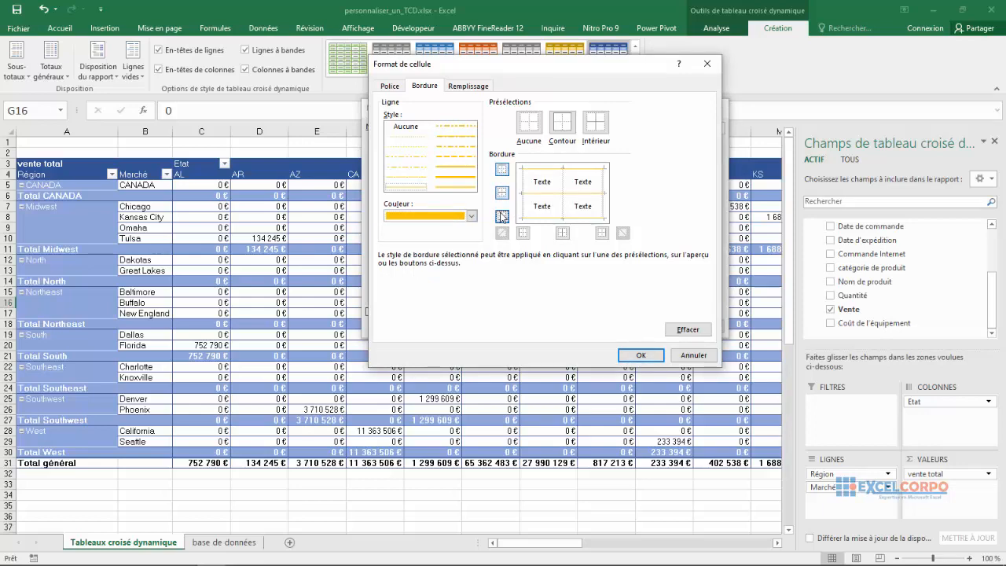
{"action": "left_click", "coordinate": [631, 358]}
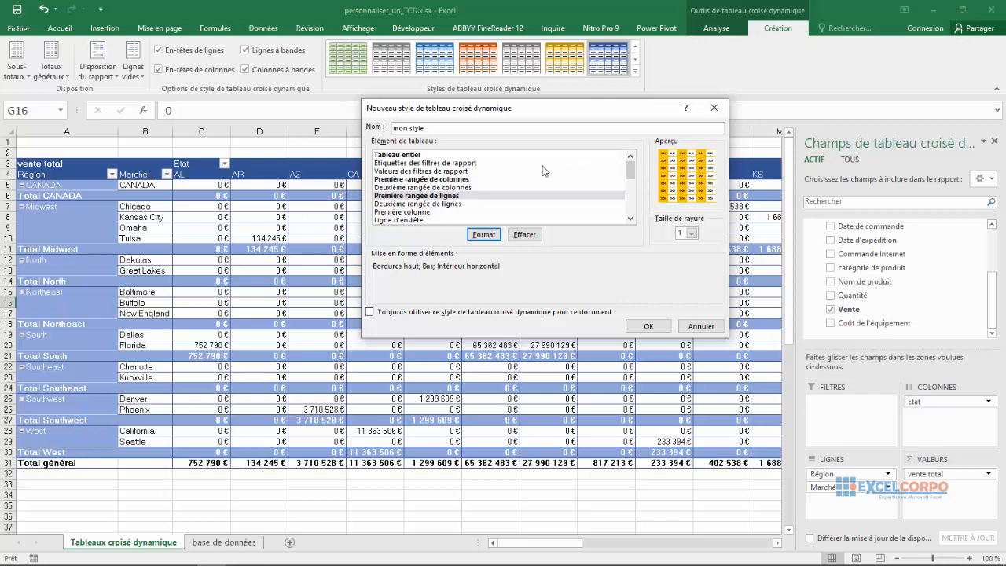
- Format the Ligne d'en-tête element with a gold background fill
{"action": "left_click", "coordinate": [399, 220]}
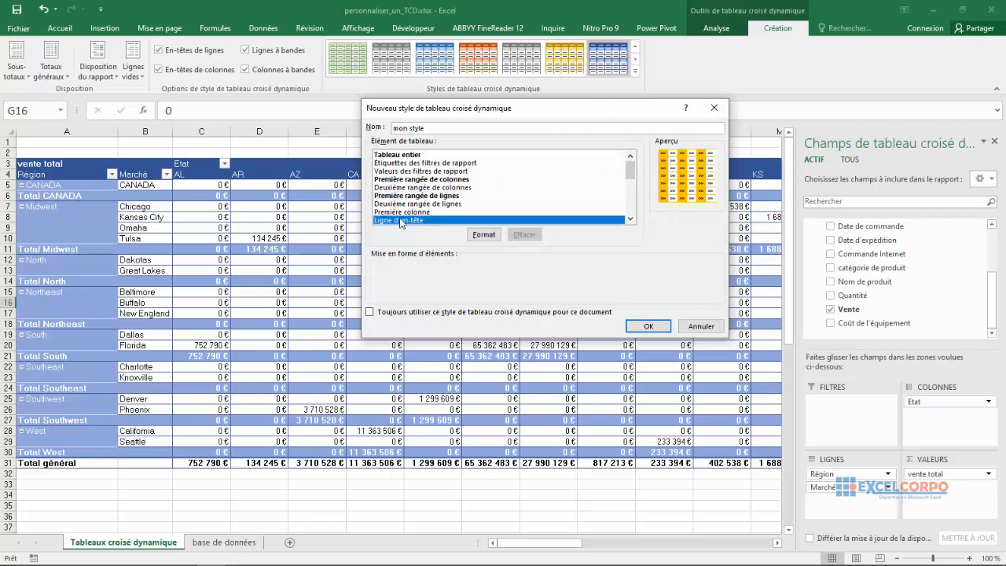
{"action": "left_click", "coordinate": [499, 236]}
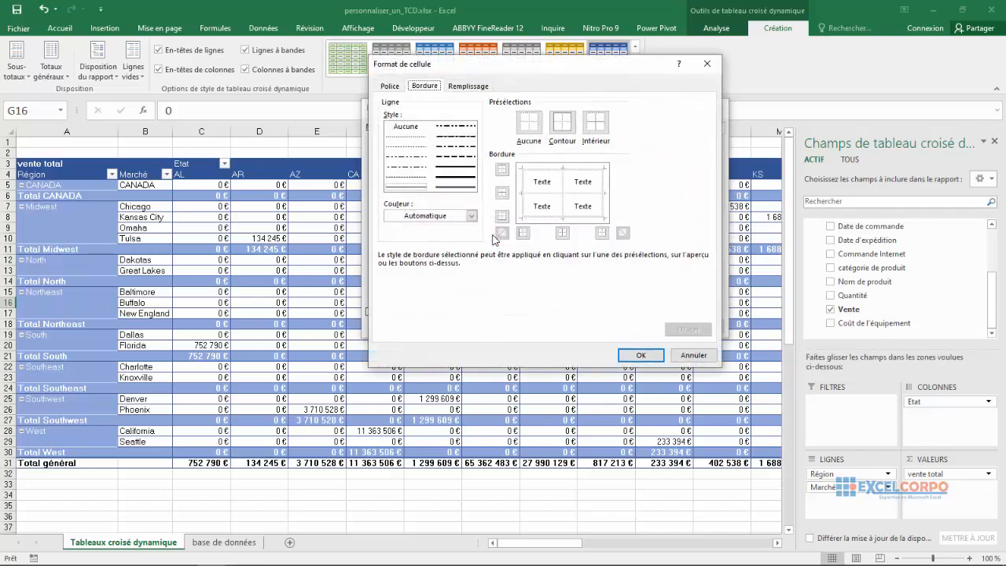
{"action": "left_click", "coordinate": [396, 91]}
{"action": "left_click", "coordinate": [428, 89]}
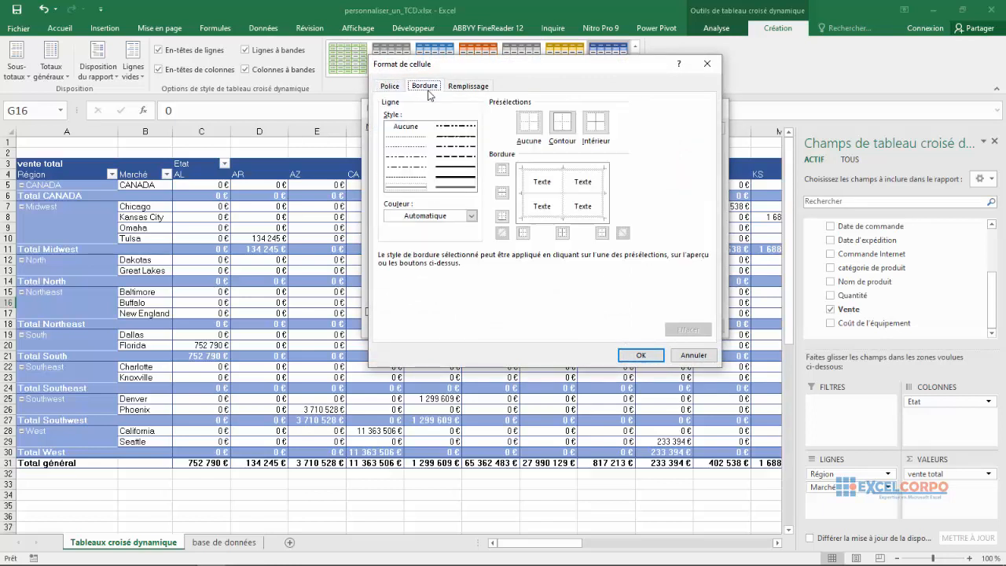
{"action": "left_click", "coordinate": [471, 86]}
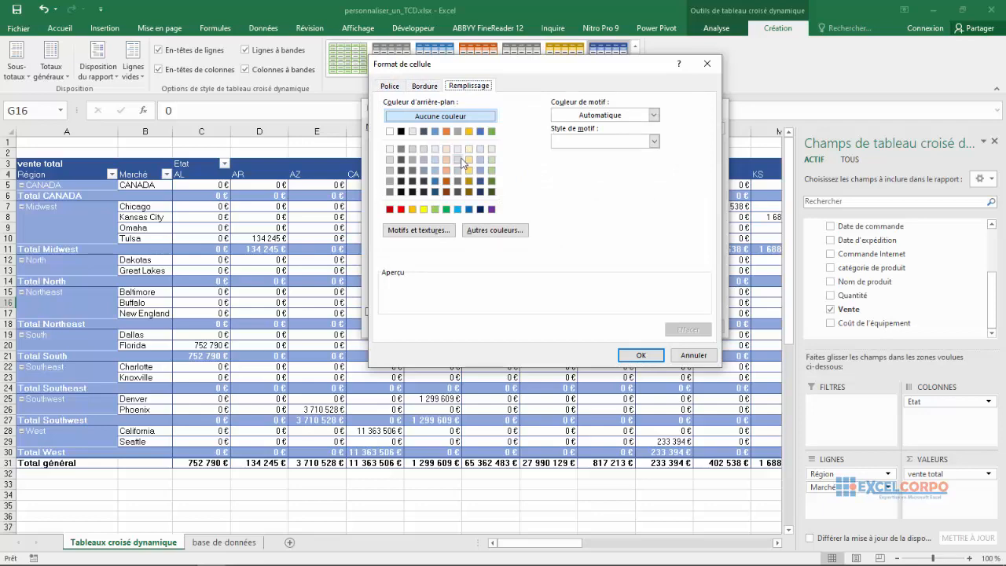
{"action": "left_click", "coordinate": [469, 131]}
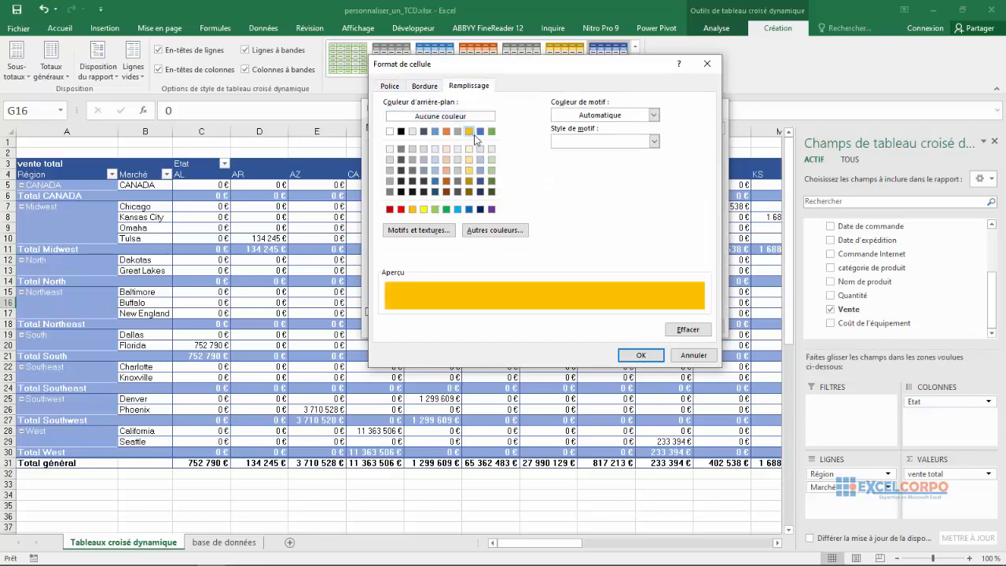
{"action": "left_click", "coordinate": [641, 356]}
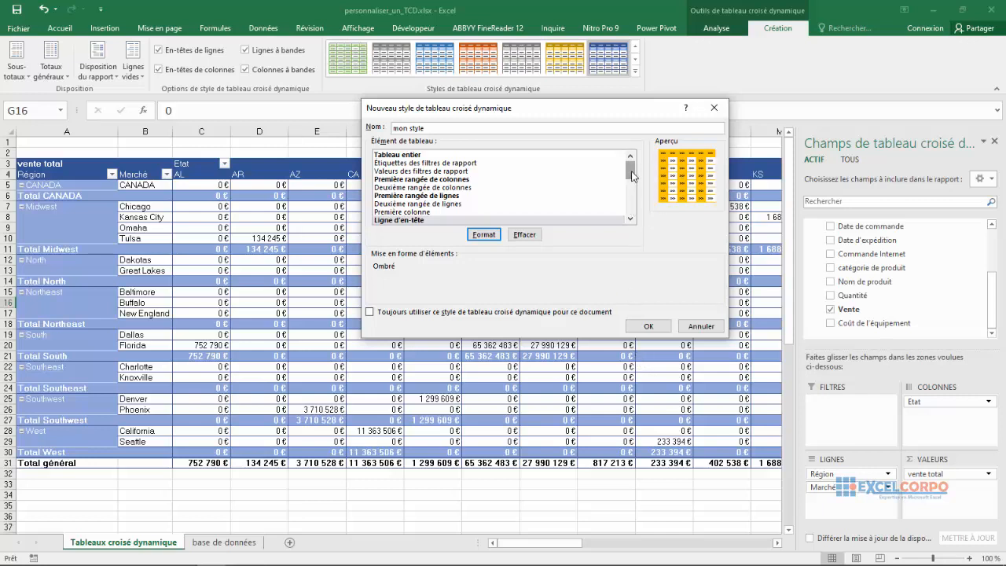
- Save the new custom style and apply "mon style" to the pivot table
{"action": "left_click_drag", "start_coordinate": [632, 174], "coordinate": [633, 190]}
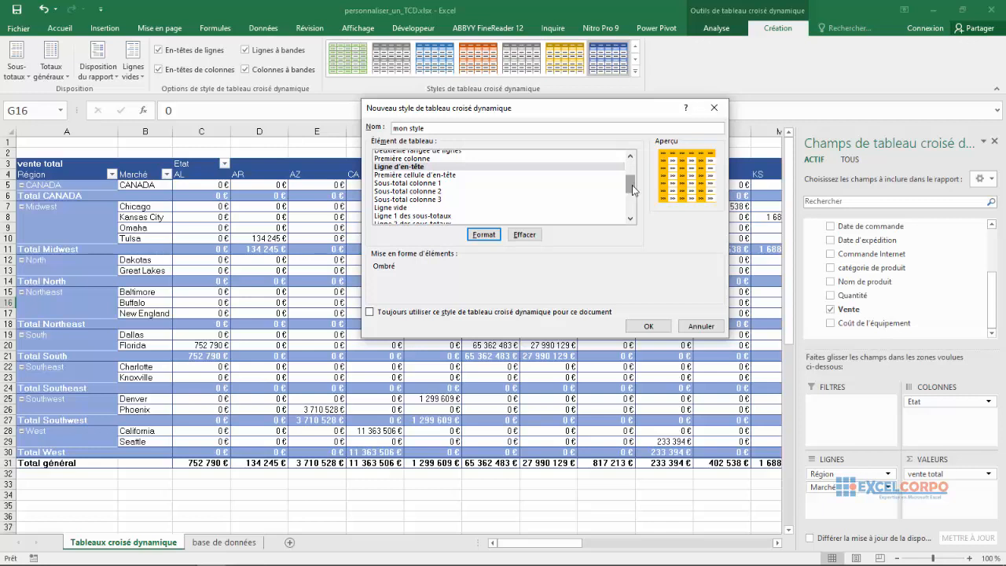
{"action": "left_click_drag", "start_coordinate": [633, 189], "coordinate": [632, 128]}
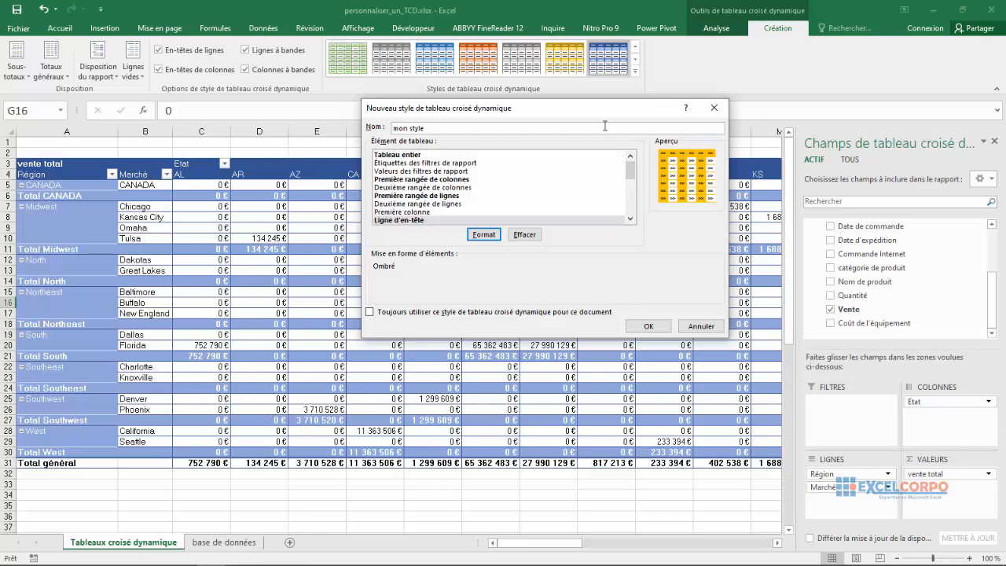
{"action": "left_click", "coordinate": [649, 327]}
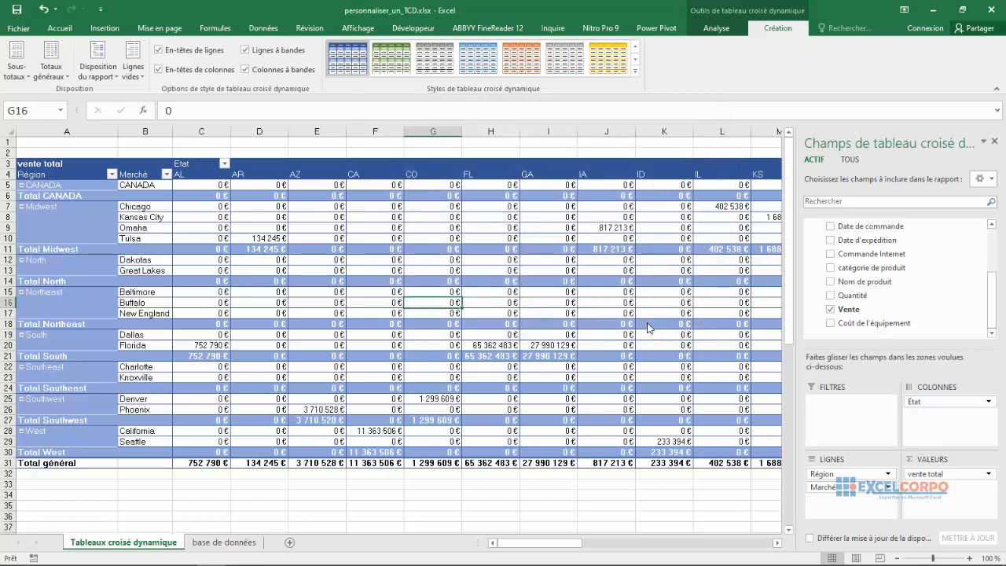
{"action": "left_click", "coordinate": [637, 72]}
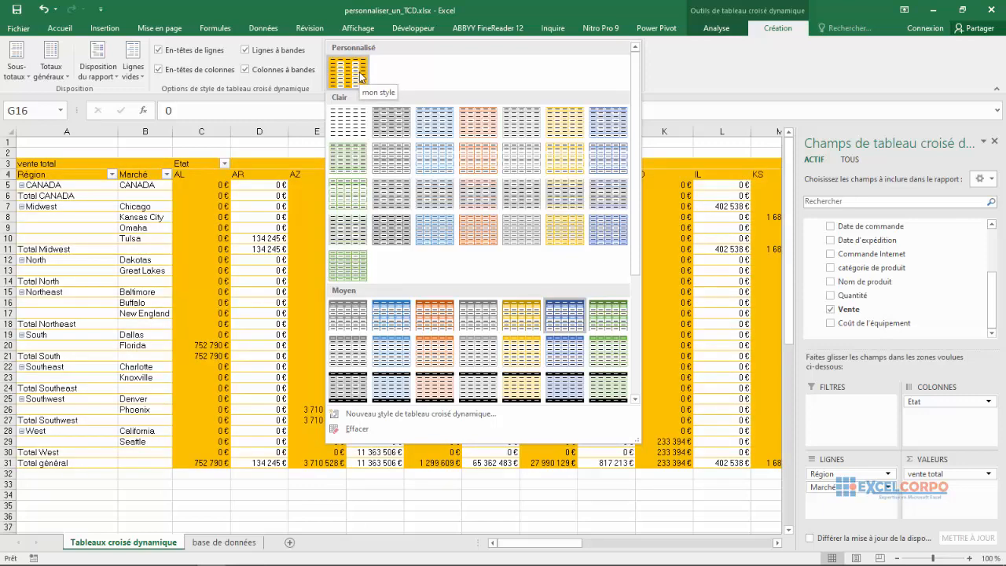
{"action": "left_click", "coordinate": [361, 76]}
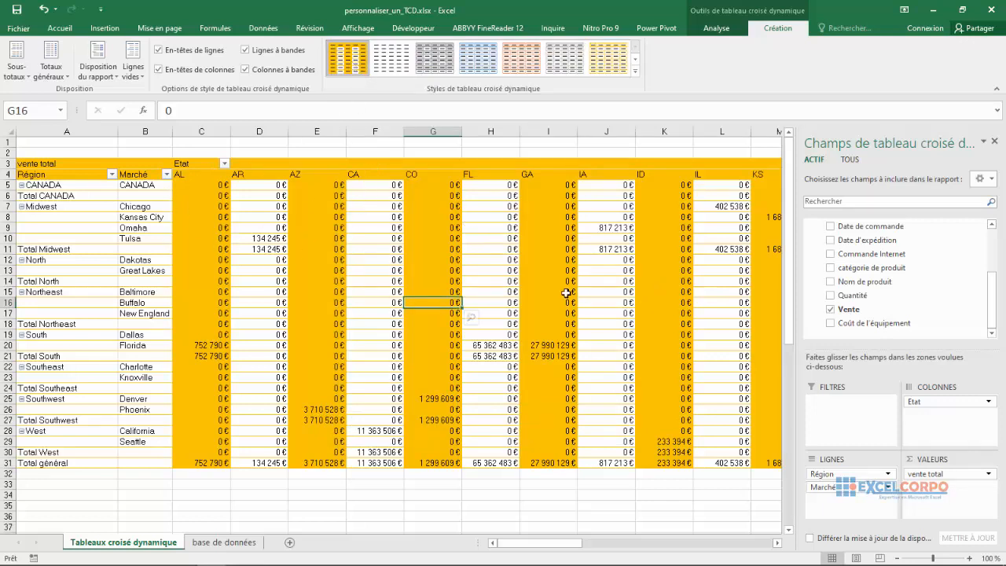
- Set "mon style" as the default pivot table style and reapply it to the pivot table
{"action": "mouse_move", "coordinate": [566, 292]}
{"action": "mouse_move", "coordinate": [466, 268]}
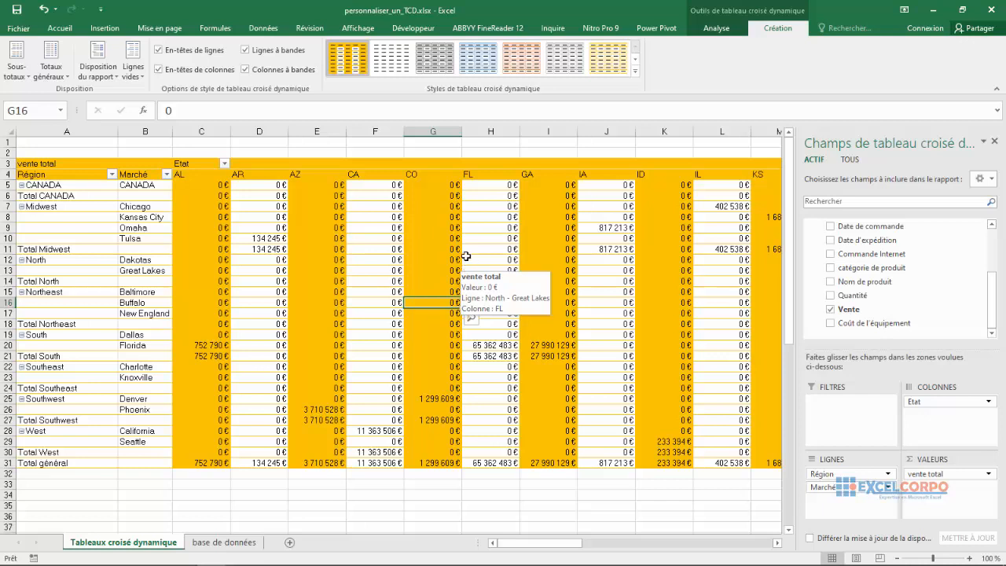
{"action": "left_click", "coordinate": [636, 72]}
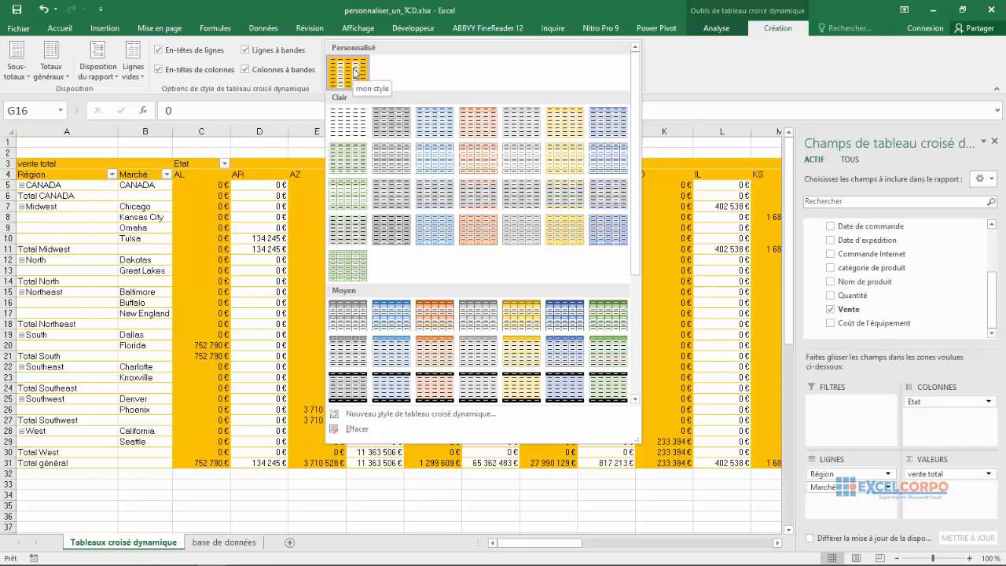
{"action": "right_click", "coordinate": [354, 73]}
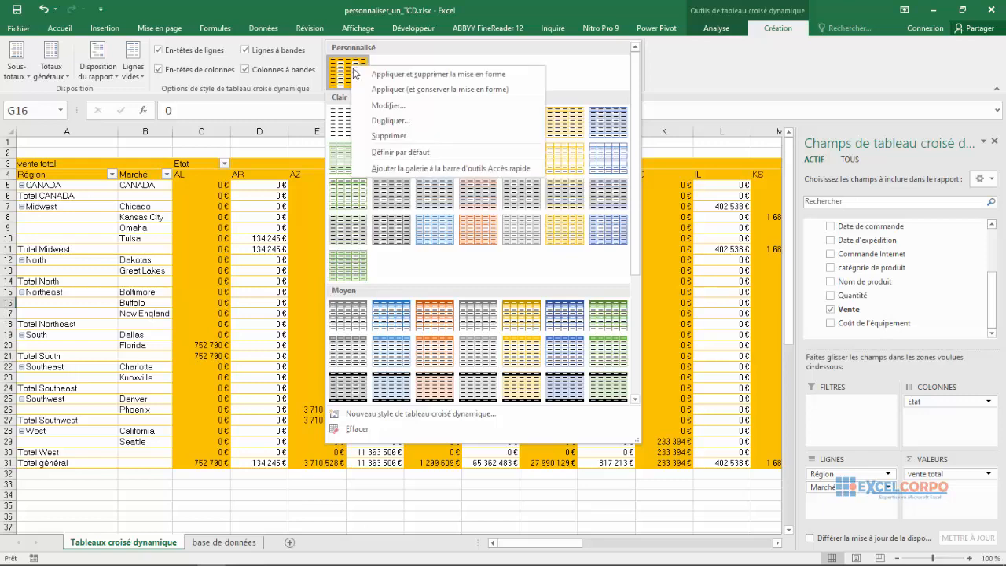
{"action": "left_click", "coordinate": [404, 154]}
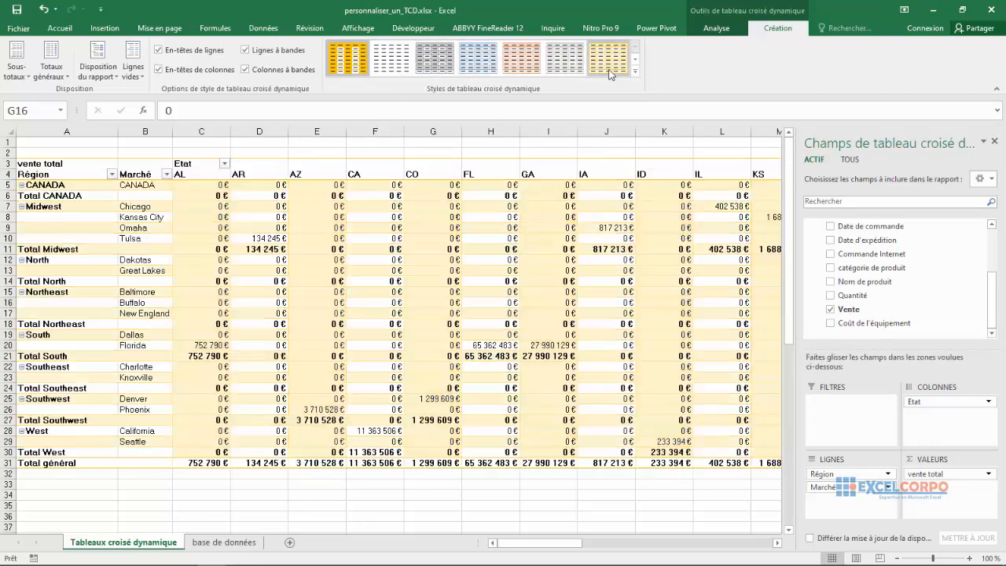
{"action": "left_click", "coordinate": [357, 61]}
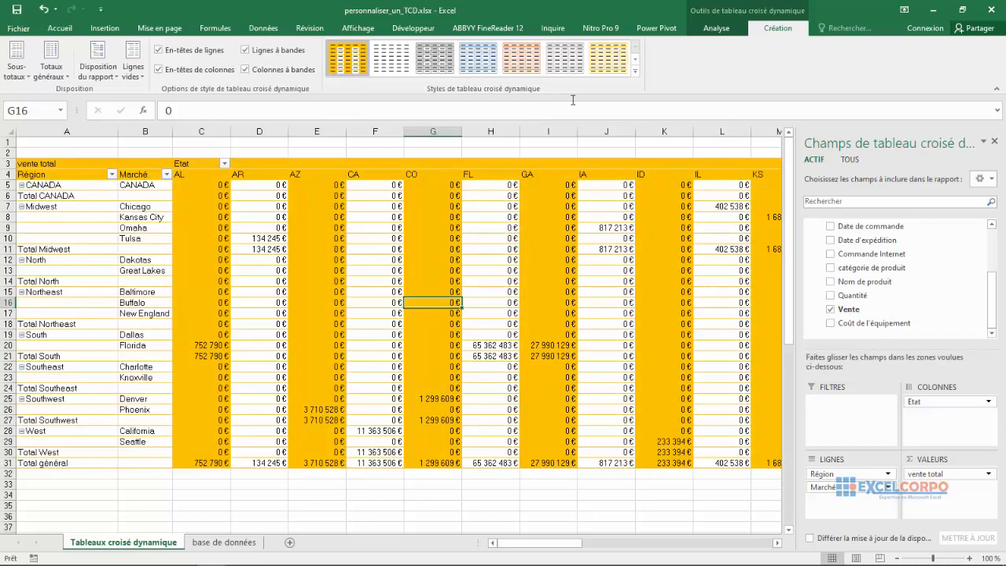